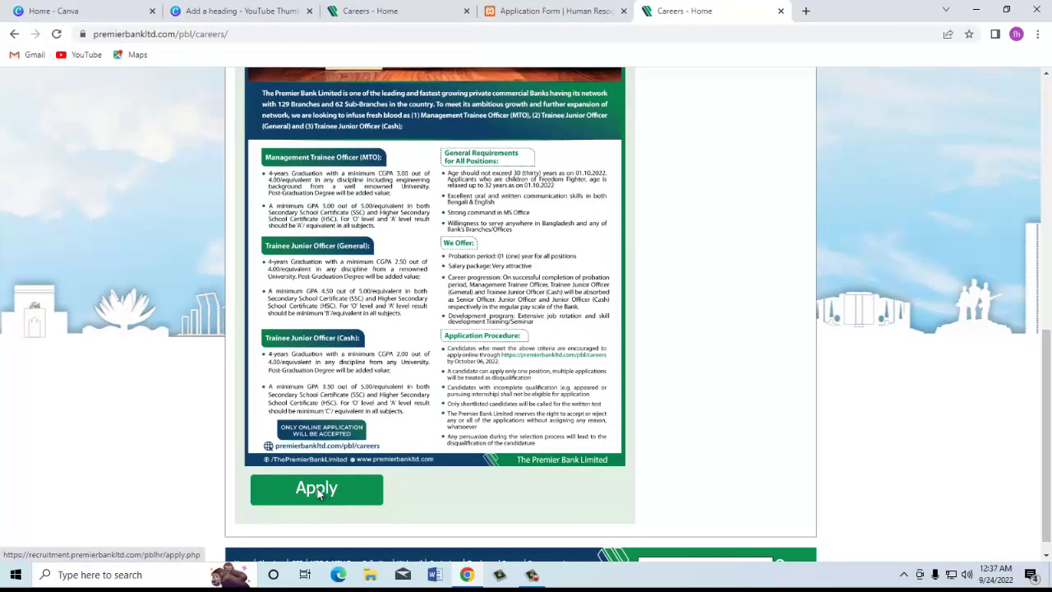
Step: Open the online application form from the careers circular in a new tab
{"action": "left_click", "coordinate": [328, 495]}
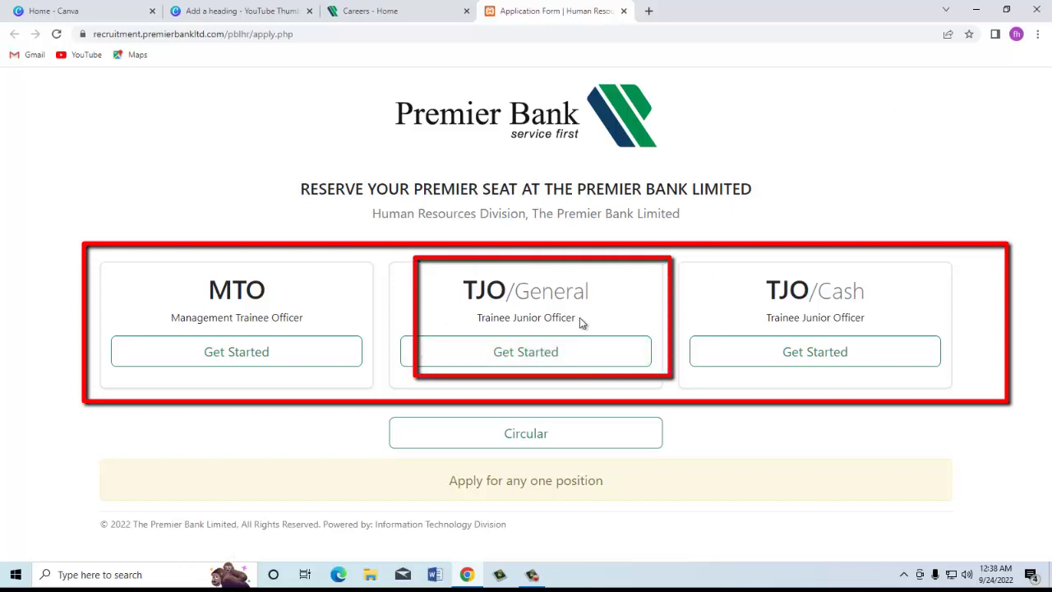
Step: Start the TJO/General application and submit the applicant's NID number as identification
{"action": "left_click", "coordinate": [563, 358]}
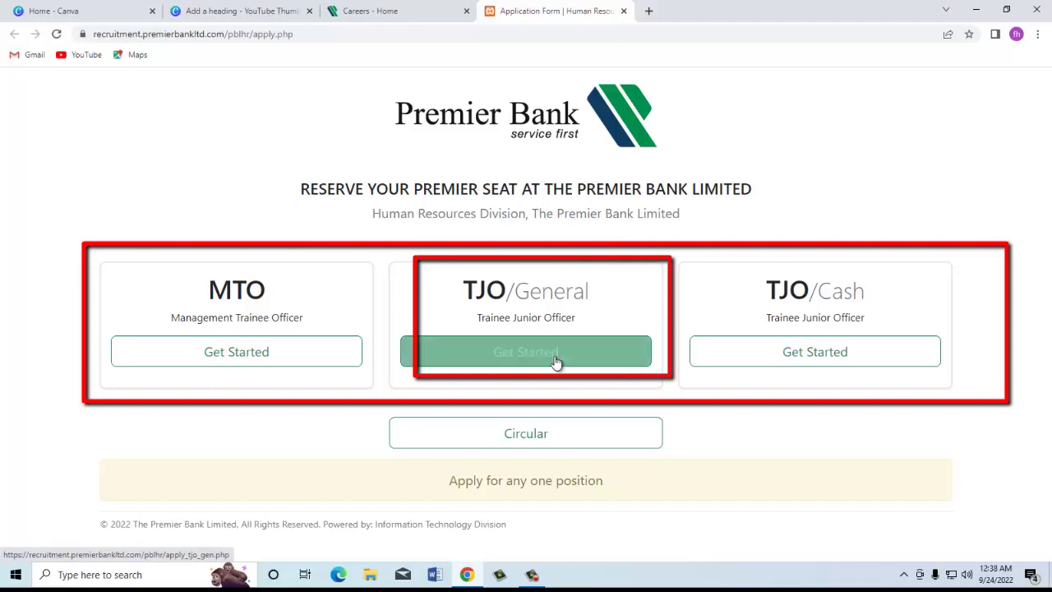
{"action": "left_click", "coordinate": [541, 355]}
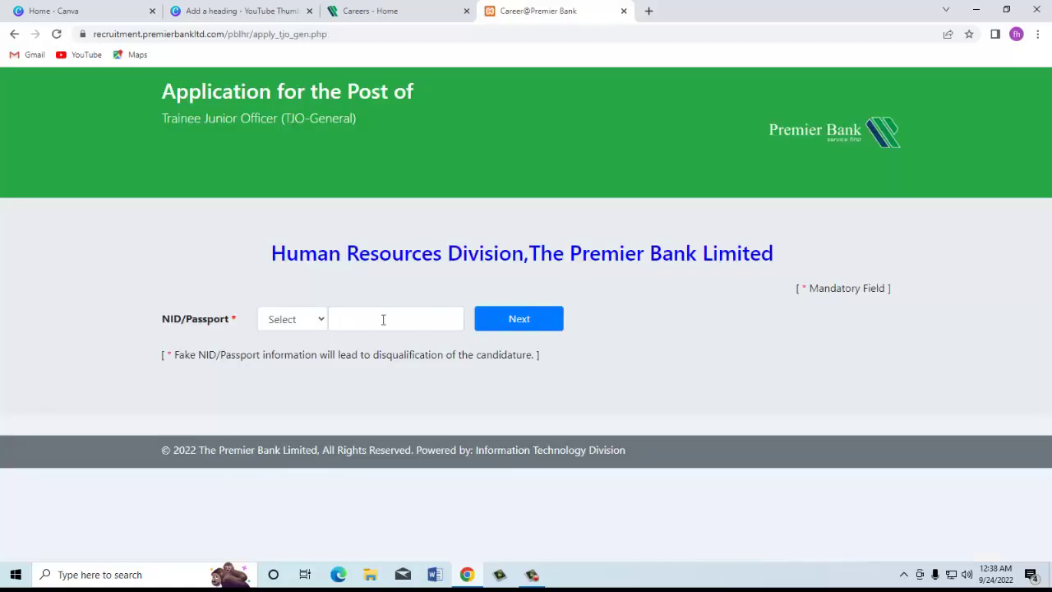
{"action": "left_click", "coordinate": [291, 323]}
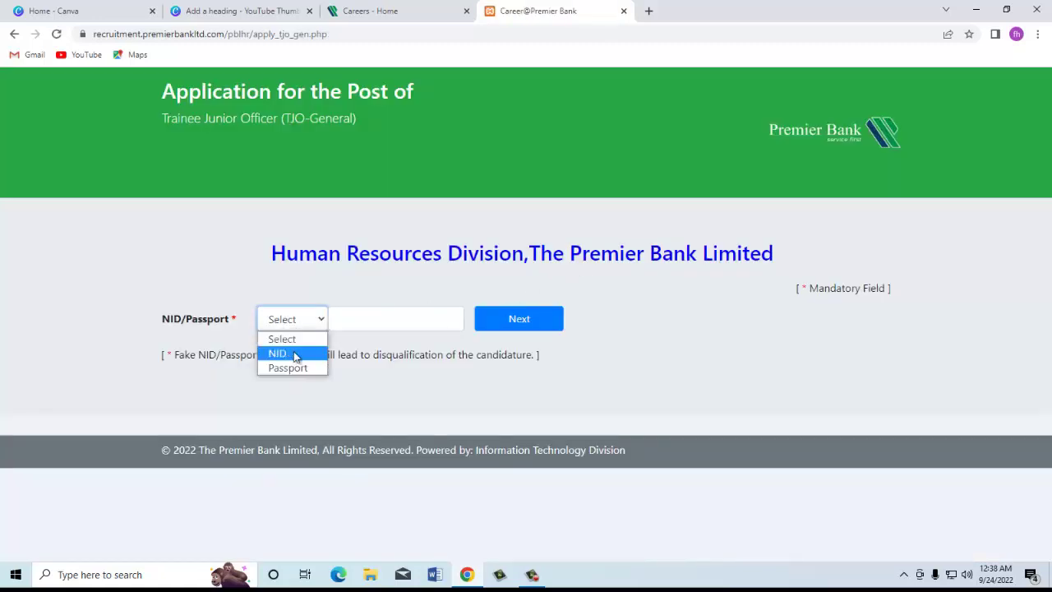
{"action": "left_click", "coordinate": [291, 353]}
{"action": "left_click", "coordinate": [394, 322]}
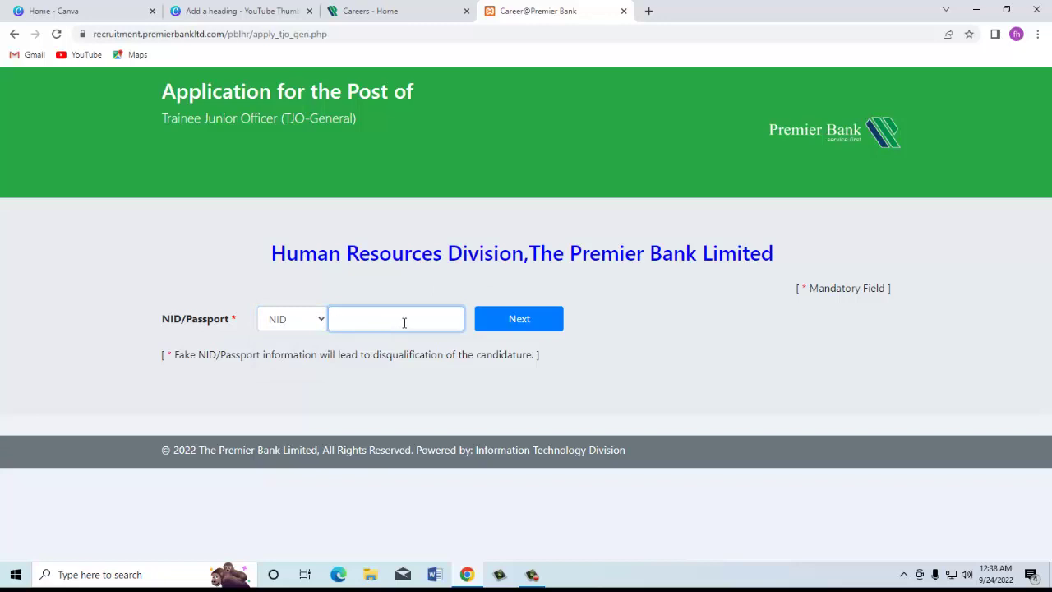
{"action": "type", "text": "1952XXXXXX"}
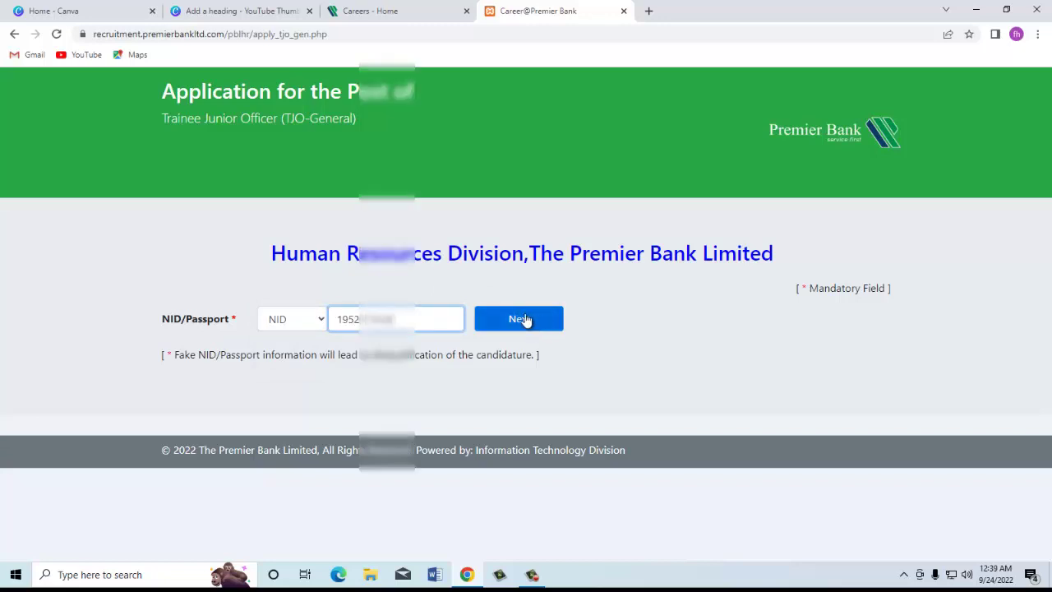
{"action": "left_click", "coordinate": [520, 319]}
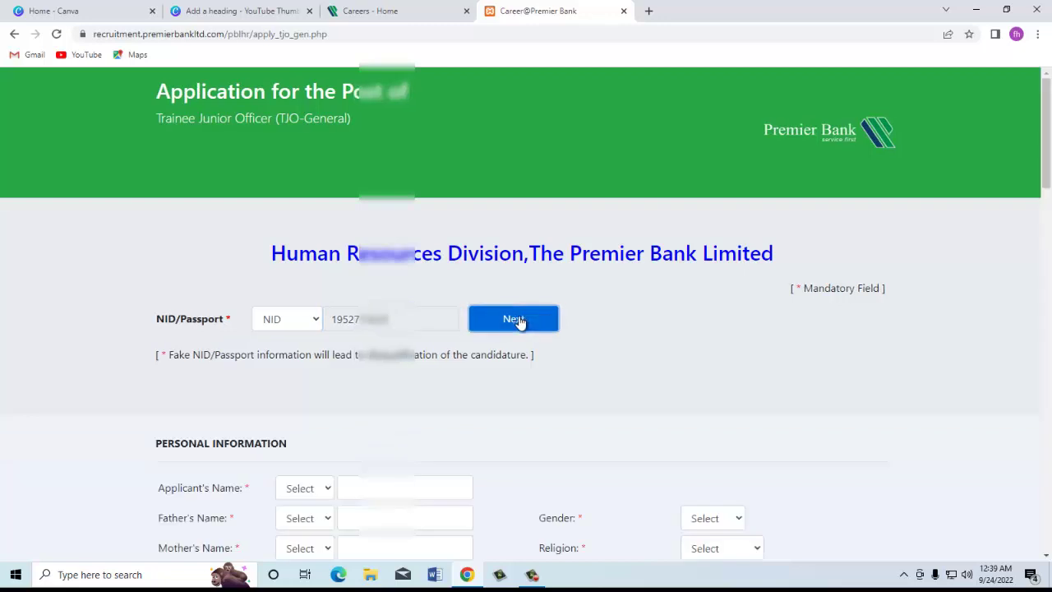
Step: Enter the applicant's, father's and mother's names with titles MS., MR. and MS
{"action": "left_click_drag", "start_coordinate": [1050, 170], "coordinate": [1050, 254]}
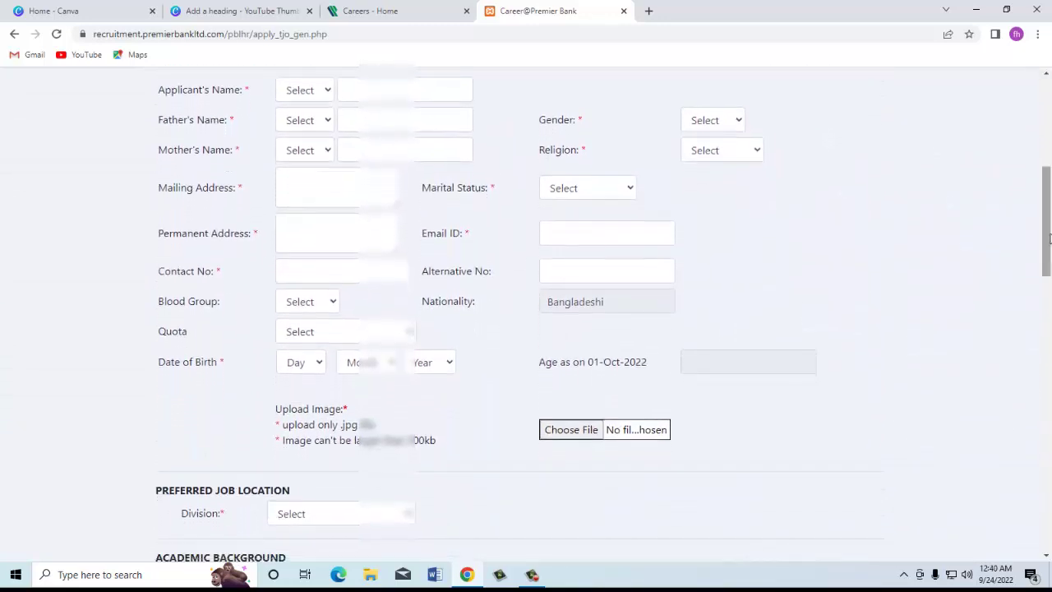
{"action": "left_click", "coordinate": [300, 90]}
{"action": "left_click", "coordinate": [298, 138]}
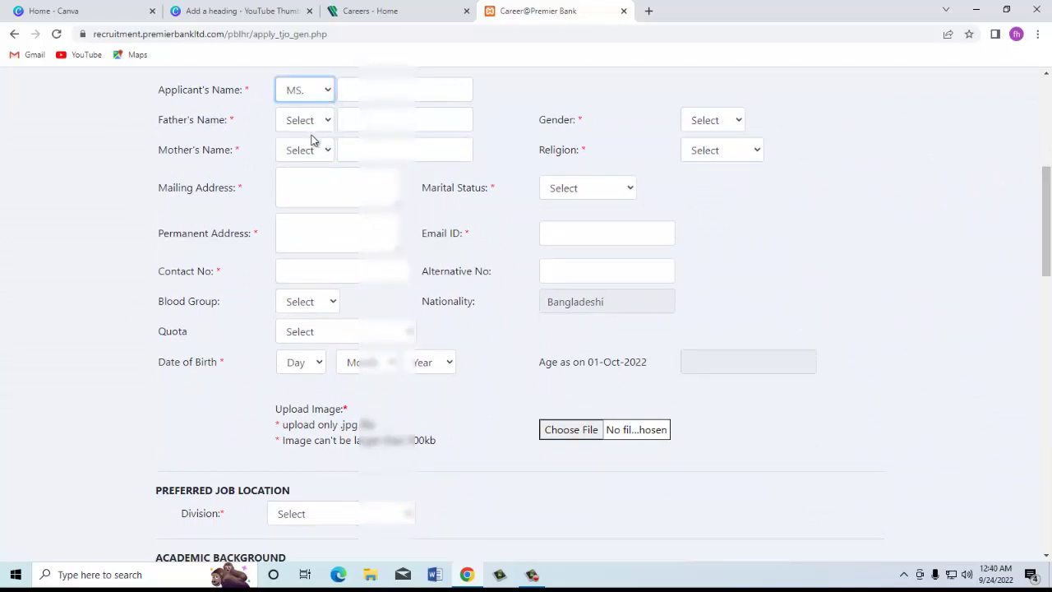
{"action": "left_click", "coordinate": [393, 88]}
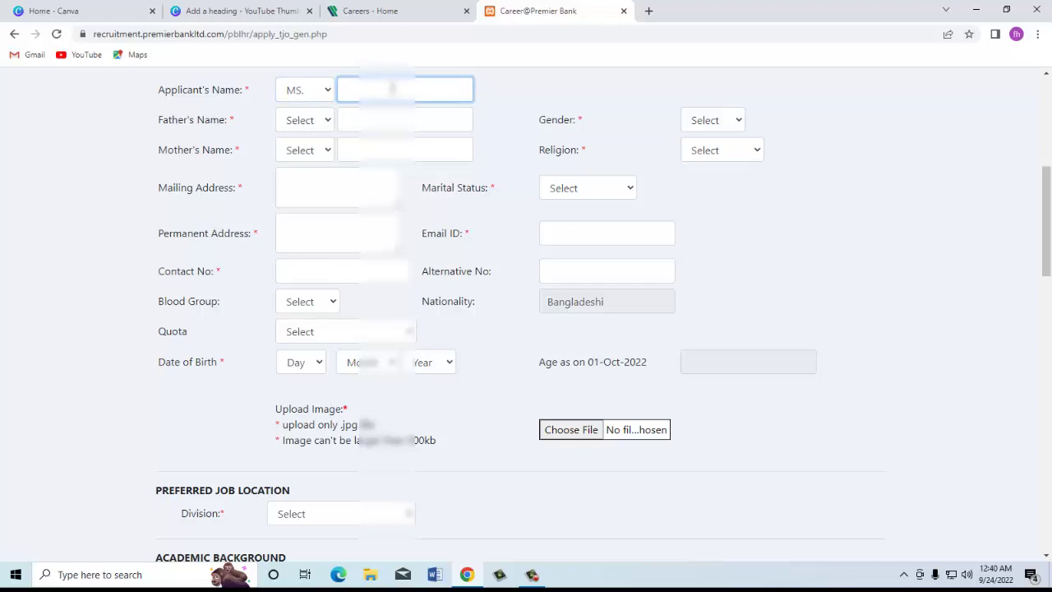
{"action": "key", "text": "Tab"}
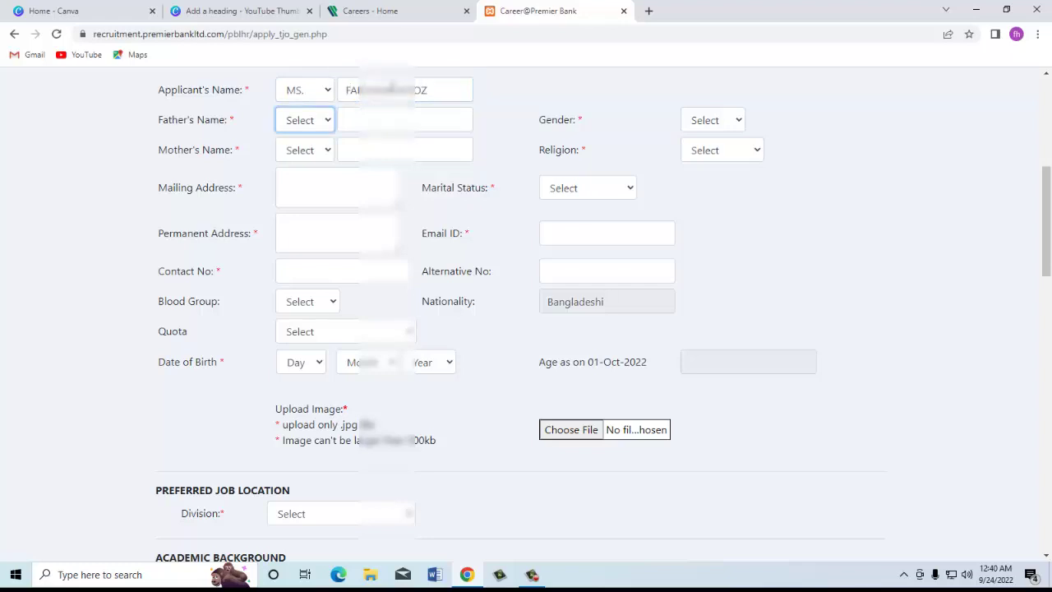
{"action": "left_click", "coordinate": [304, 129]}
{"action": "left_click", "coordinate": [296, 153]}
{"action": "left_click", "coordinate": [390, 121]}
{"action": "key", "text": "ctrl+v"}
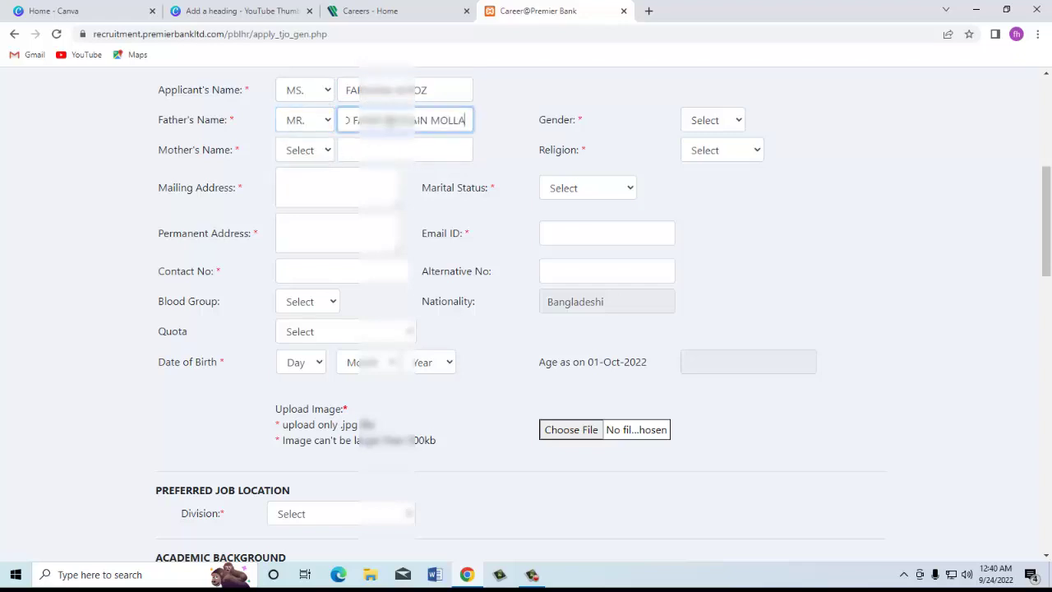
{"action": "key", "text": "Tab"}
{"action": "left_click", "coordinate": [308, 160]}
{"action": "left_click", "coordinate": [296, 187]}
{"action": "left_click", "coordinate": [405, 152]}
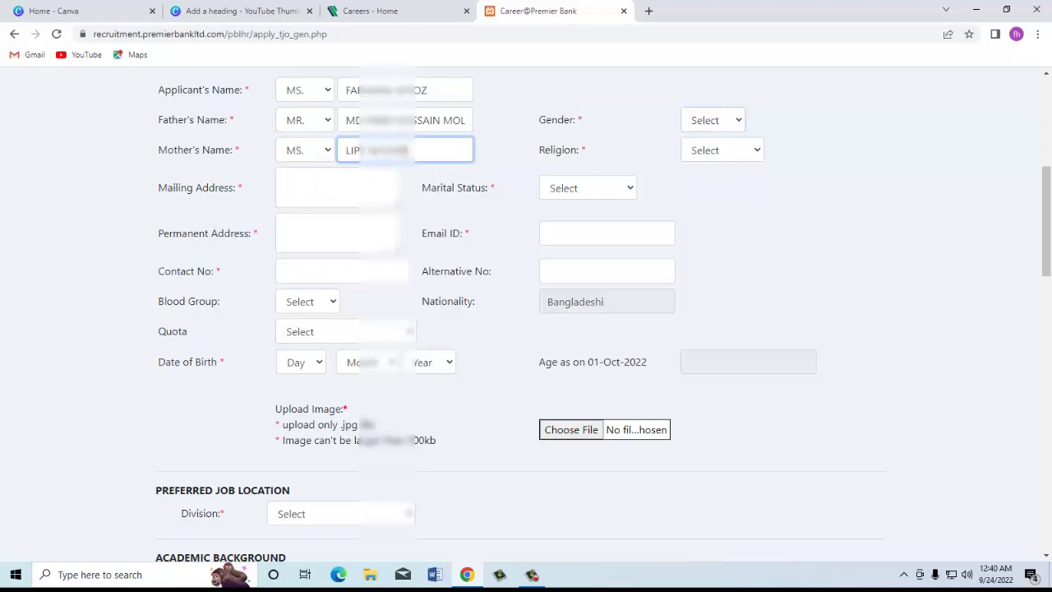
Step: Set gender Female, religion Islam, marital status Unmarried, and enter the mailing address
{"action": "left_click", "coordinate": [691, 121]}
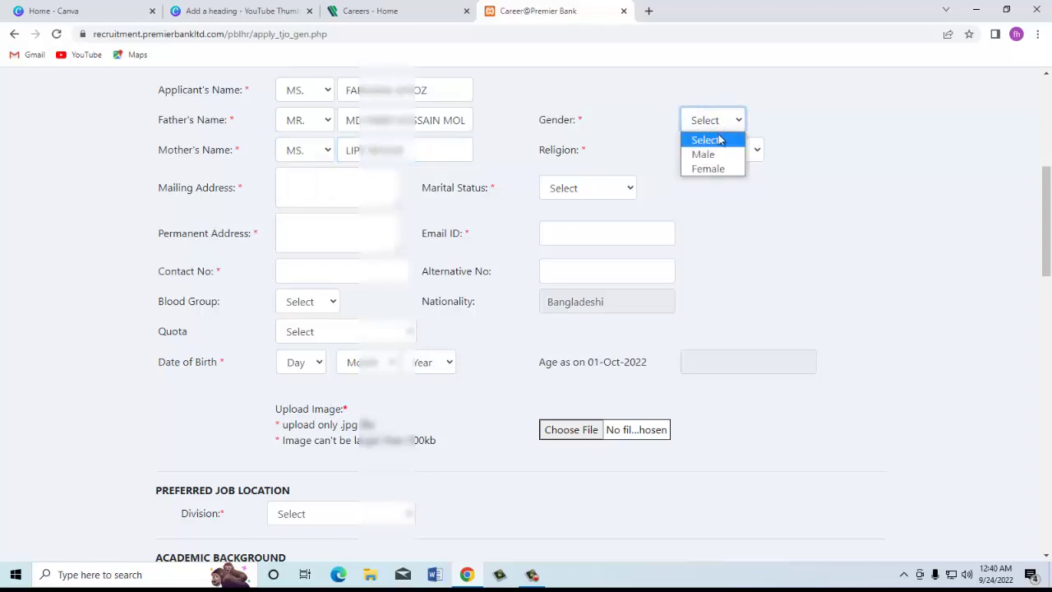
{"action": "left_click", "coordinate": [708, 168]}
{"action": "left_click", "coordinate": [711, 156]}
{"action": "left_click", "coordinate": [715, 183]}
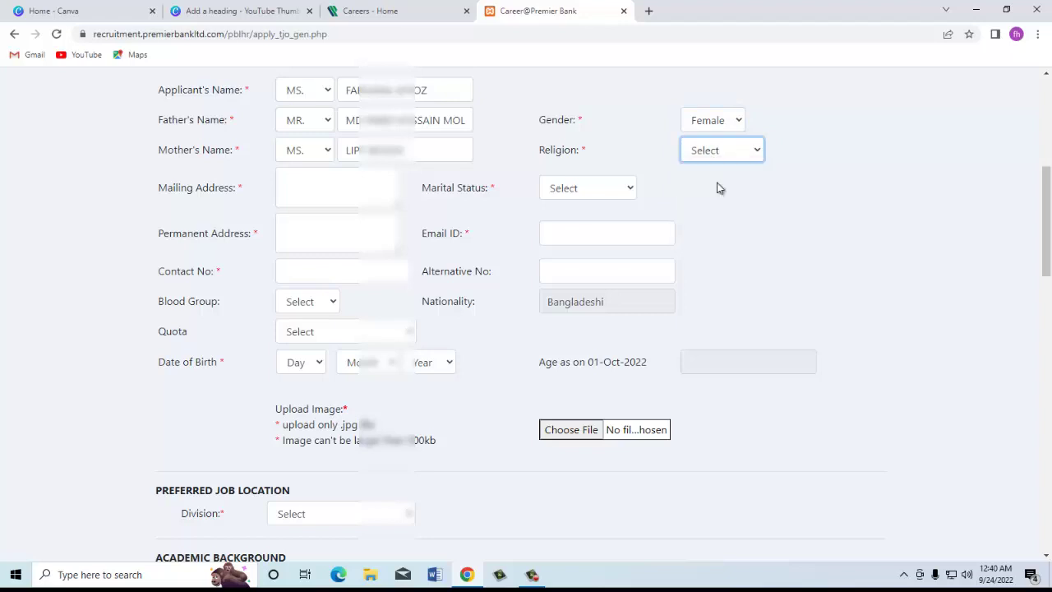
{"action": "left_click", "coordinate": [338, 194]}
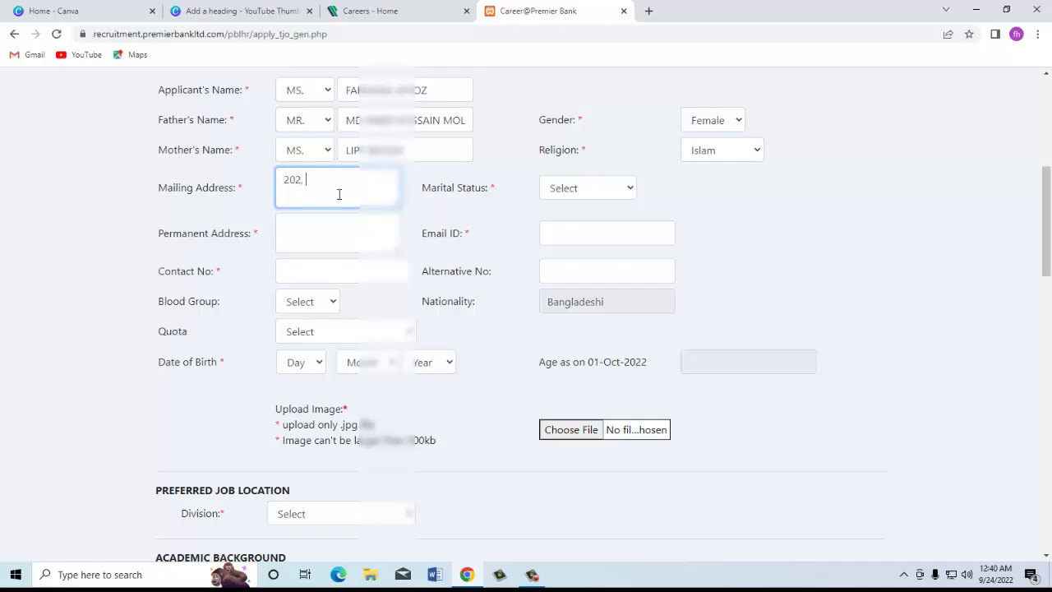
{"action": "left_click", "coordinate": [613, 196]}
{"action": "left_click", "coordinate": [603, 237]}
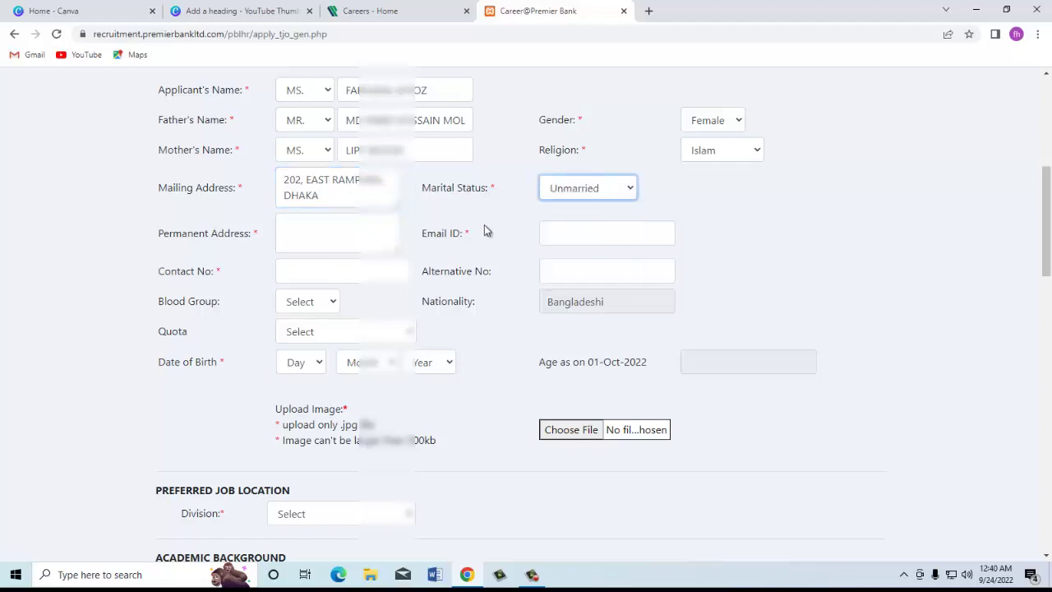
Step: Enter the permanent address and the applicant's e-mail address
{"action": "left_click", "coordinate": [350, 237]}
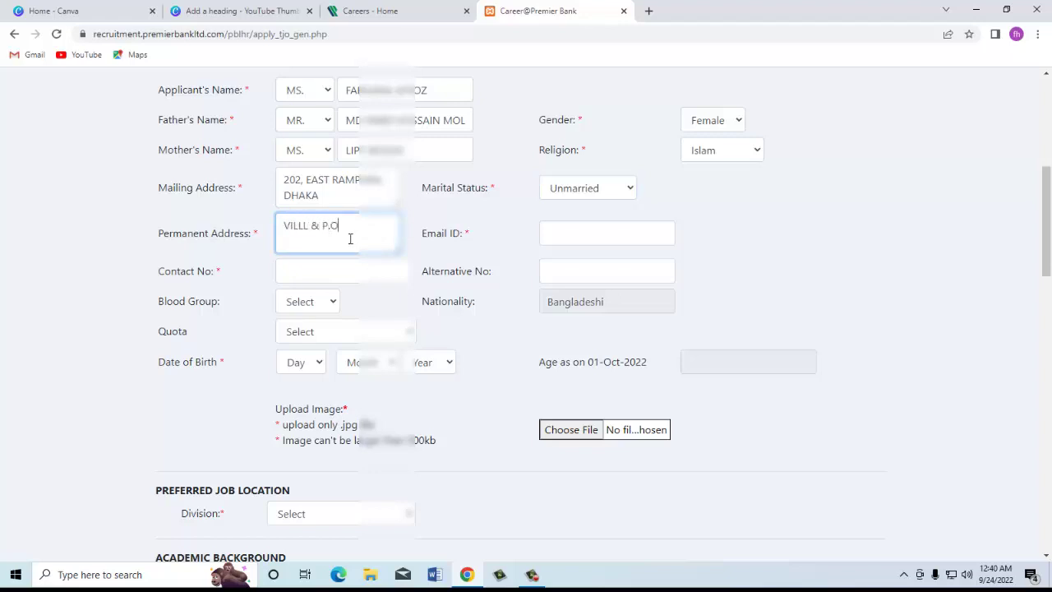
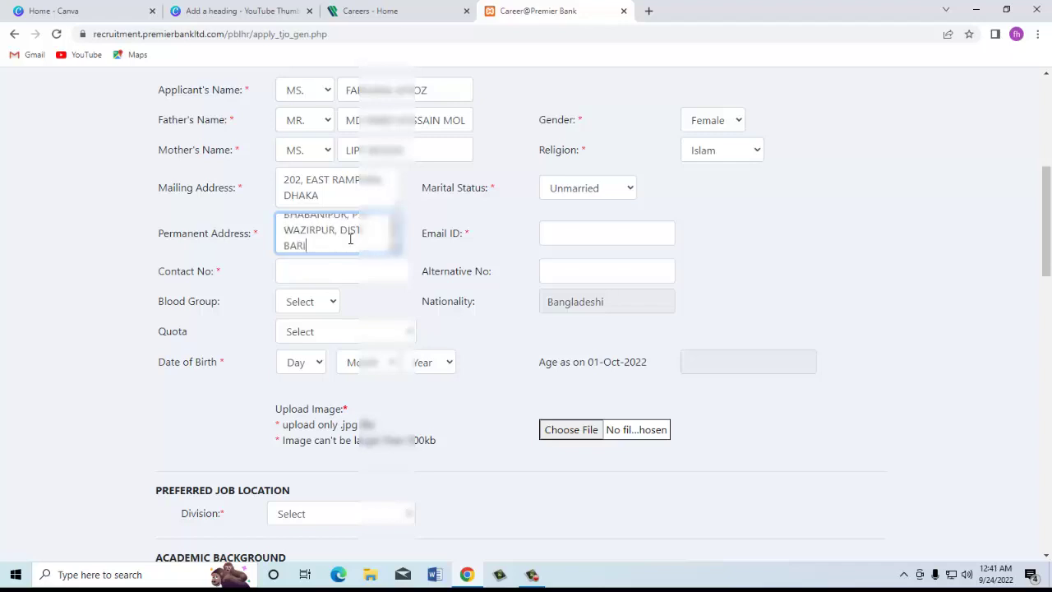
{"action": "left_click", "coordinate": [576, 234]}
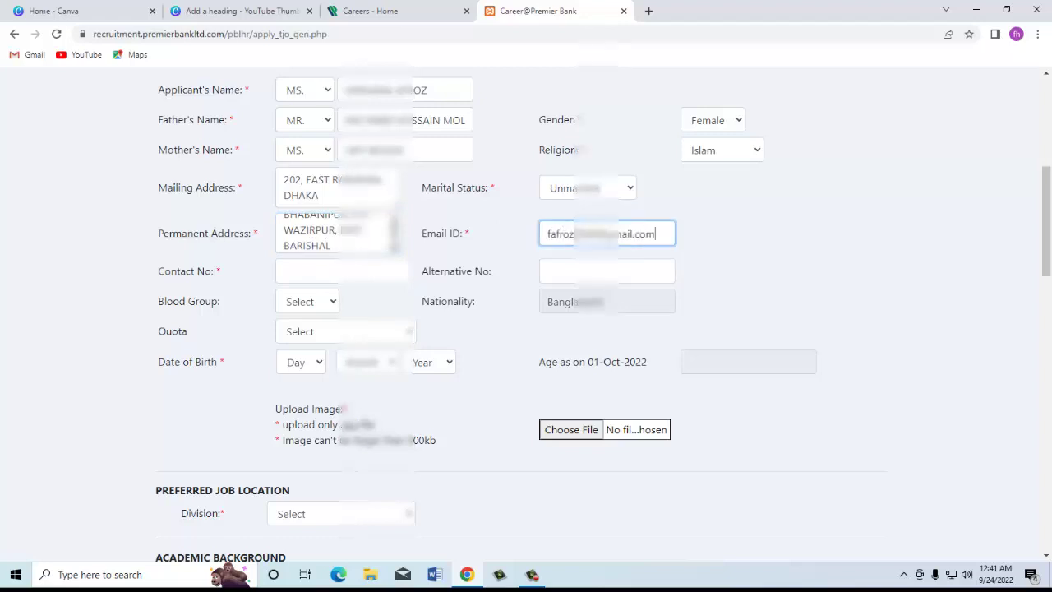
Step: Enter the contact number, set blood group O (+ve) and quota Not Applicable
{"action": "left_click", "coordinate": [362, 276]}
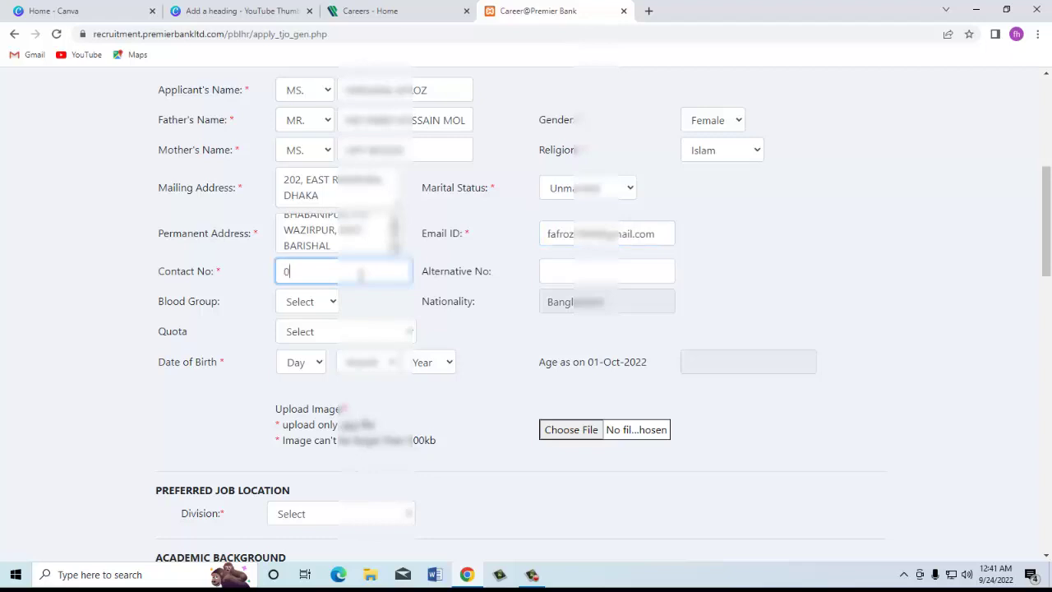
{"action": "left_click", "coordinate": [587, 271]}
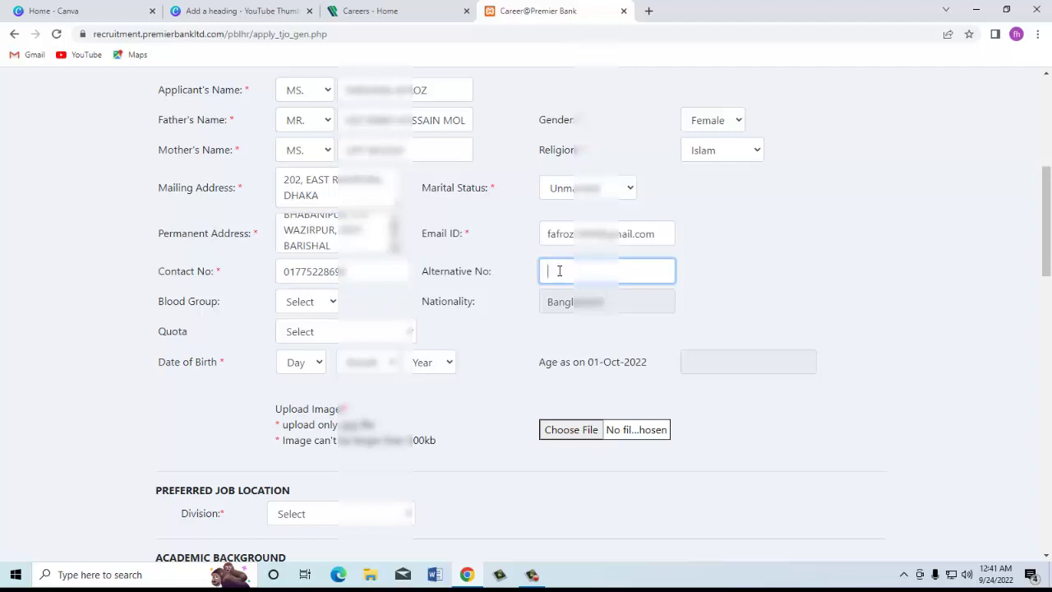
{"action": "left_click", "coordinate": [317, 302]}
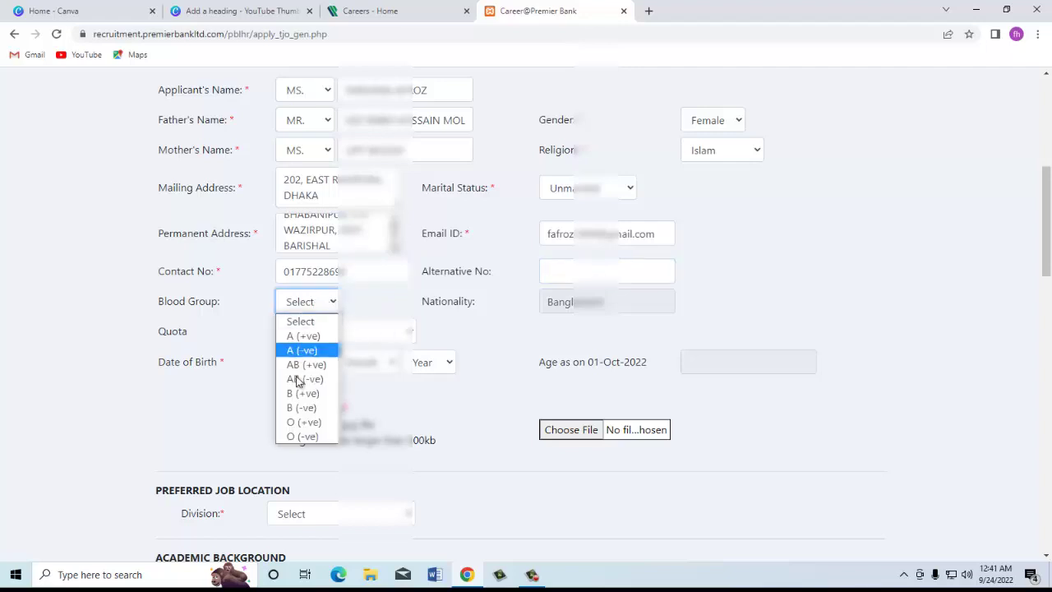
{"action": "left_click", "coordinate": [289, 422]}
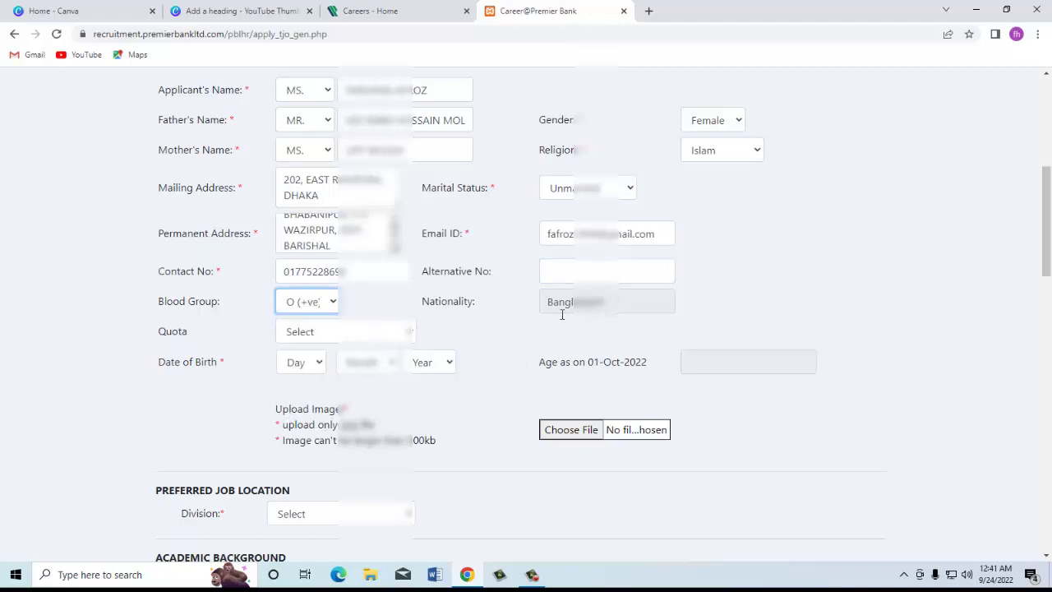
{"action": "left_click", "coordinate": [339, 337]}
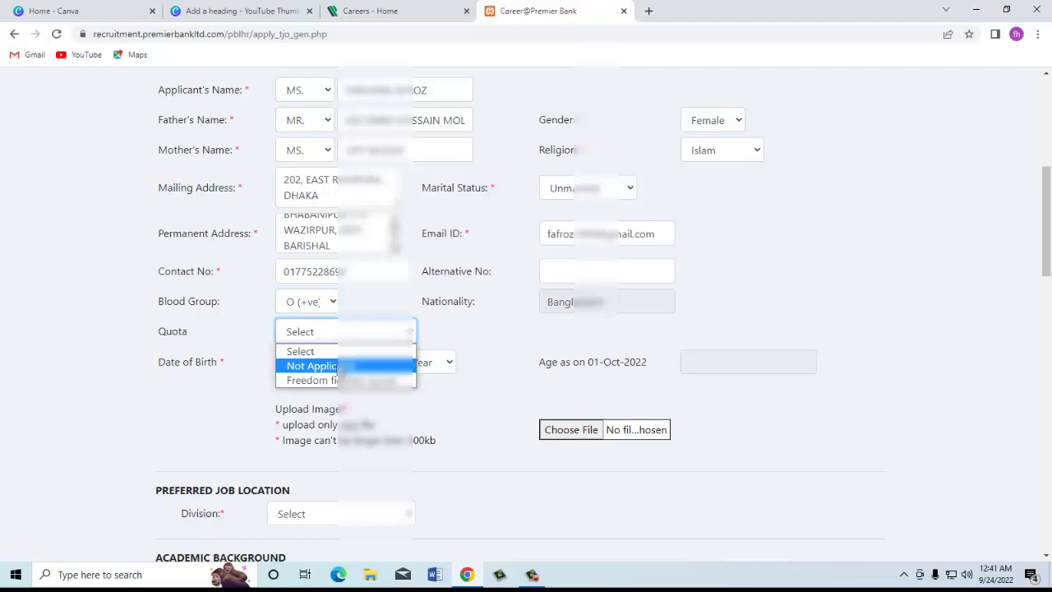
{"action": "left_click", "coordinate": [344, 367]}
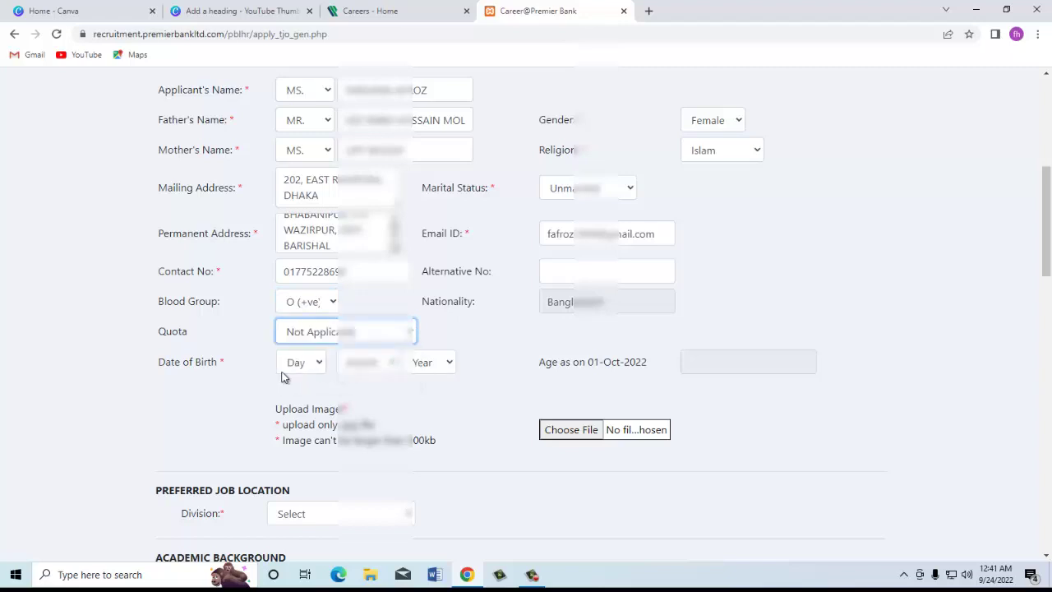
Step: Set the birth date to day 8 in 1994 and fill in the age as on 01-Oct-2022
{"action": "left_click", "coordinate": [300, 369]}
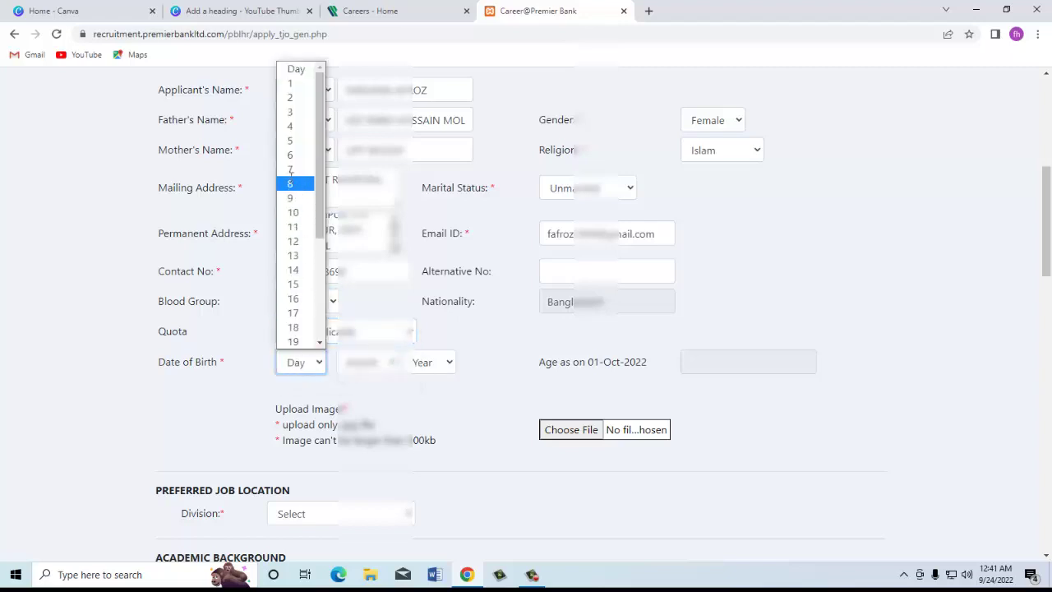
{"action": "left_click", "coordinate": [291, 183]}
{"action": "left_click", "coordinate": [368, 360]}
{"action": "left_click", "coordinate": [366, 301]}
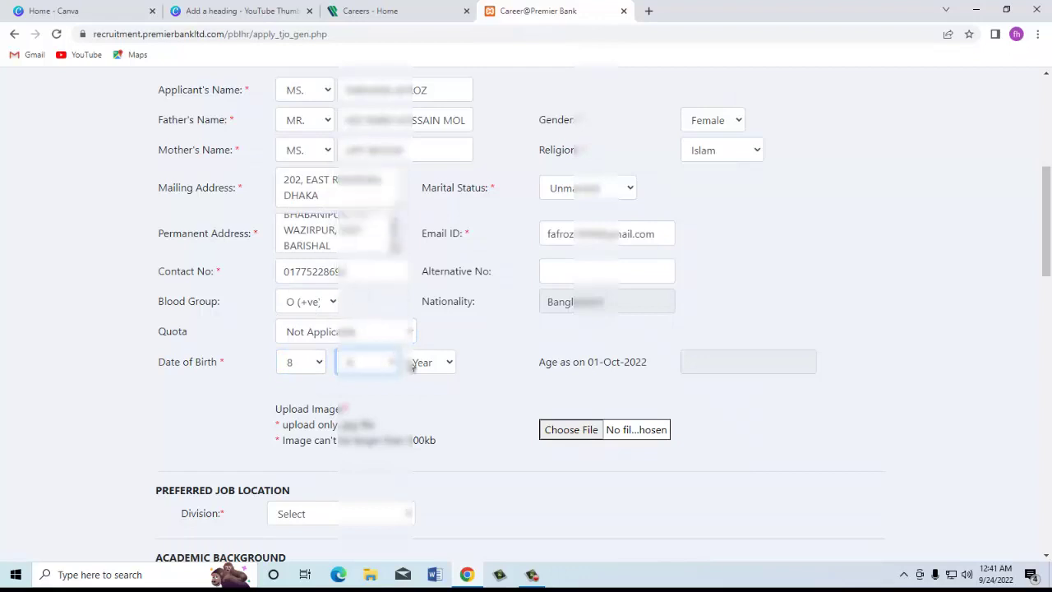
{"action": "left_click", "coordinate": [421, 365]}
{"action": "left_click", "coordinate": [429, 483]}
{"action": "left_click", "coordinate": [717, 367]}
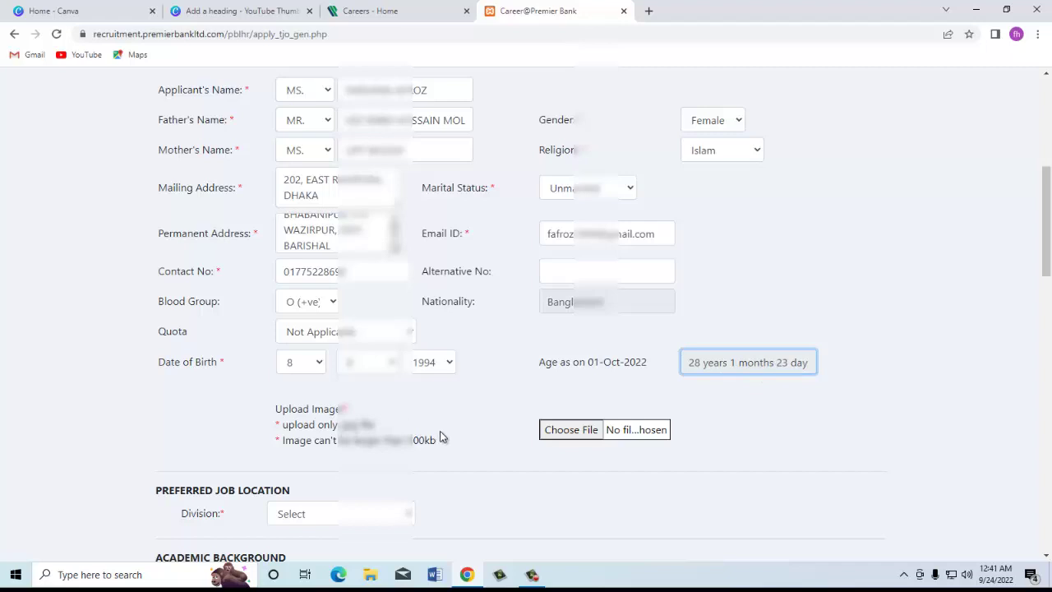
Step: Upload pic.jpg from New Volume (E:) as the applicant's image
{"action": "left_click", "coordinate": [561, 434]}
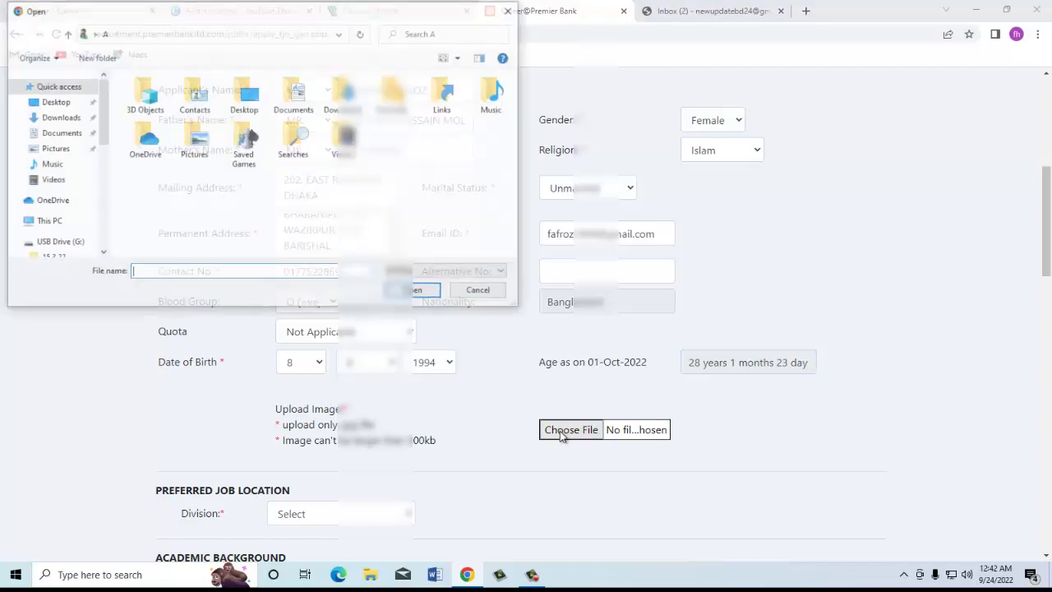
{"action": "left_click", "coordinate": [474, 169]}
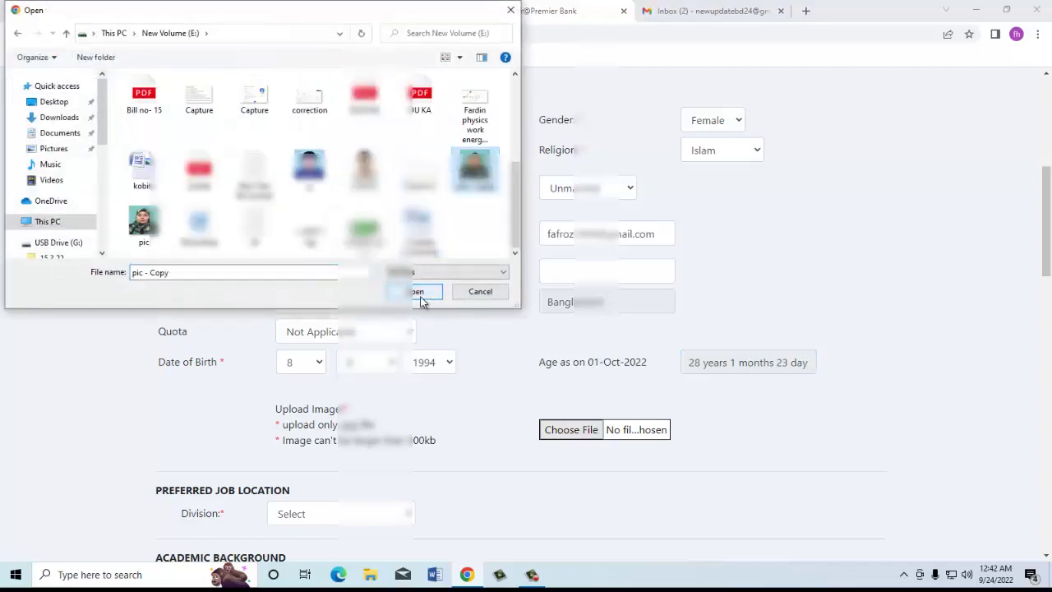
{"action": "left_click", "coordinate": [144, 224]}
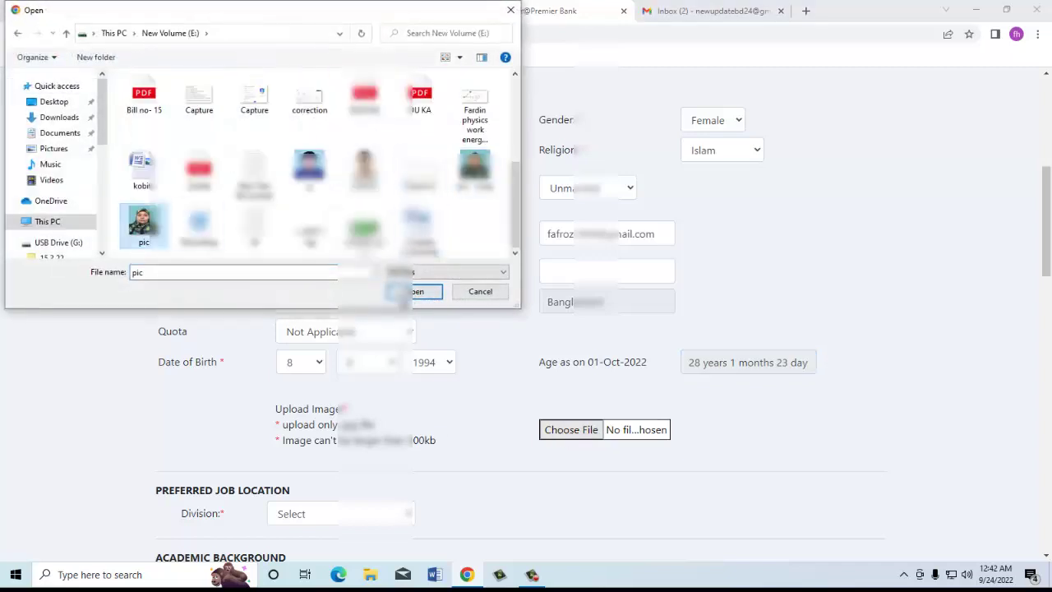
{"action": "left_click", "coordinate": [407, 292]}
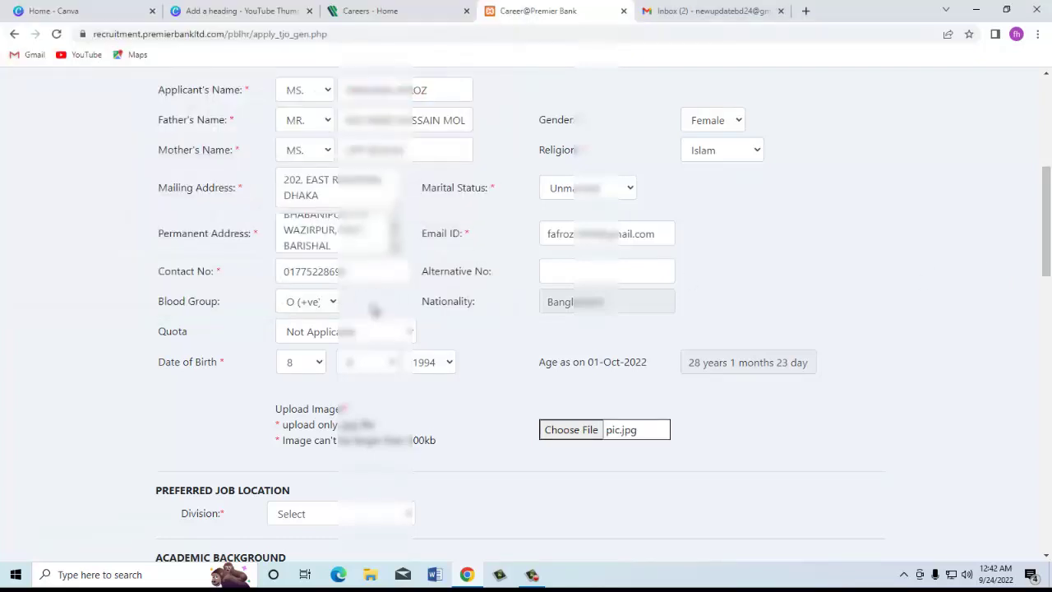
Step: Choose Dhaka as the preferred division
{"action": "left_click_drag", "start_coordinate": [1048, 238], "coordinate": [1040, 309]}
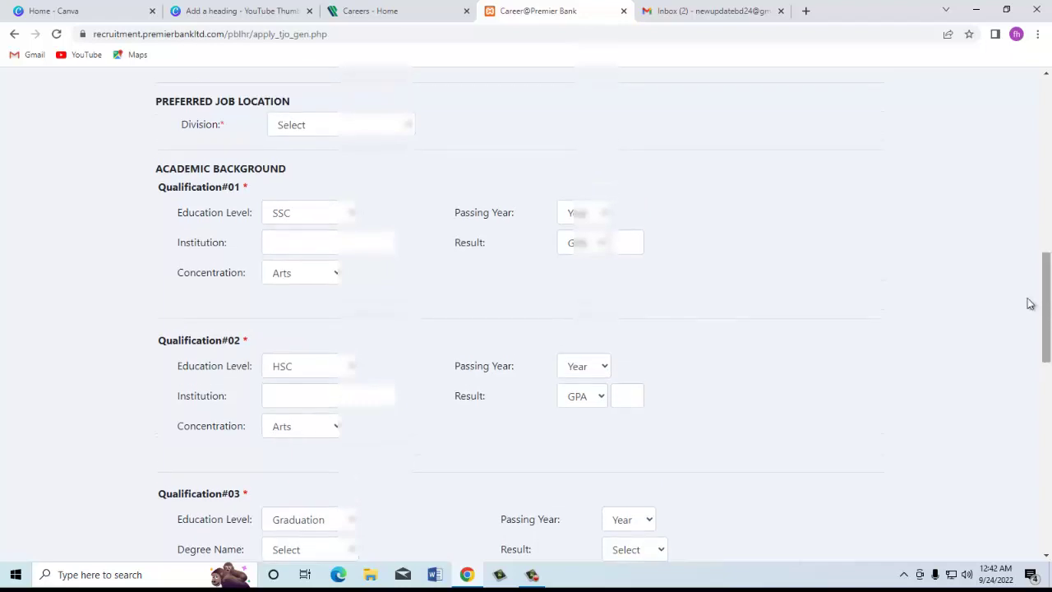
{"action": "left_click", "coordinate": [337, 125]}
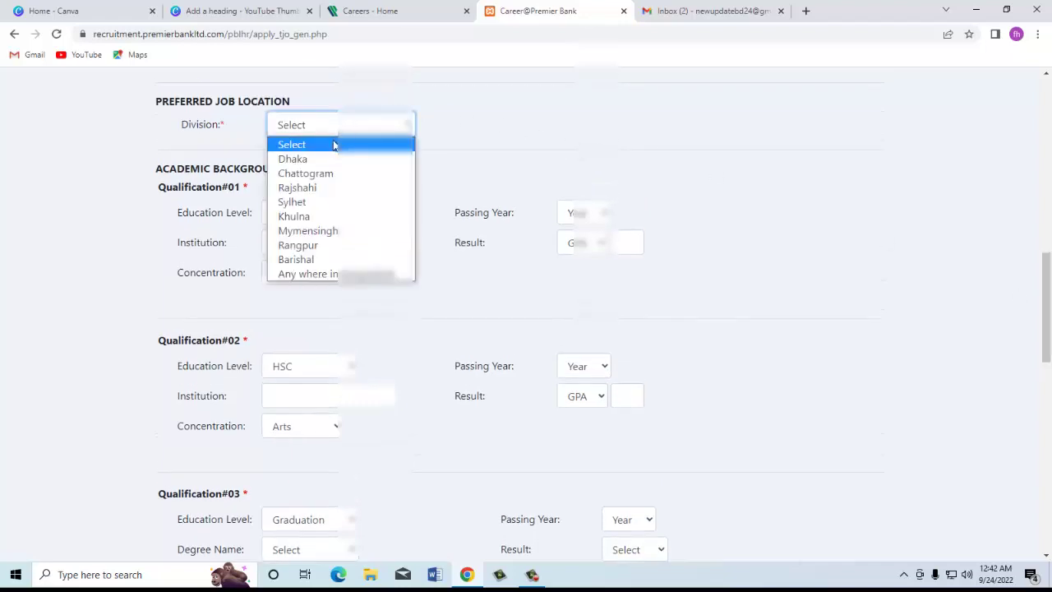
{"action": "left_click", "coordinate": [325, 160]}
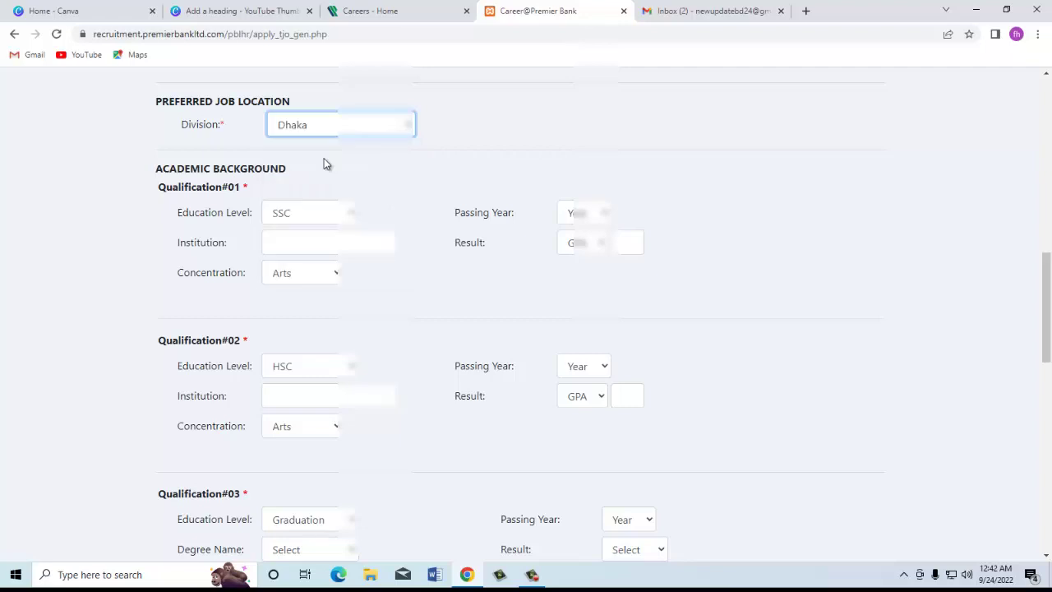
Step: Fill the SSC qualification: passing year, OTRA HIGH SCHOOL, grade 4.88, Commerce concentration
{"action": "left_click", "coordinate": [329, 220]}
{"action": "left_click", "coordinate": [329, 219]}
{"action": "left_click", "coordinate": [597, 215]}
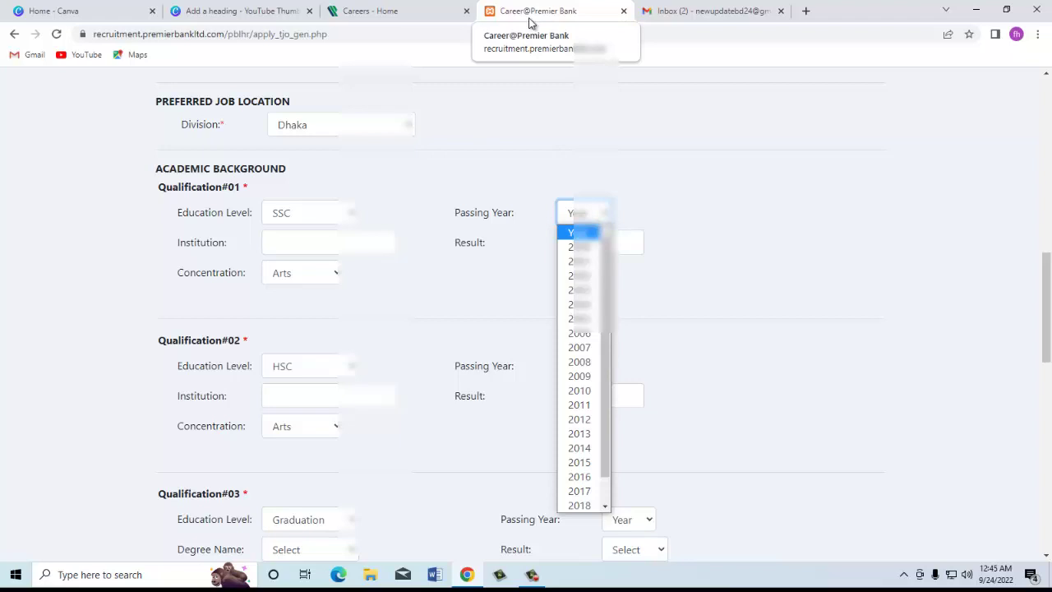
{"action": "key", "text": "Down"}
{"action": "key", "text": "Return"}
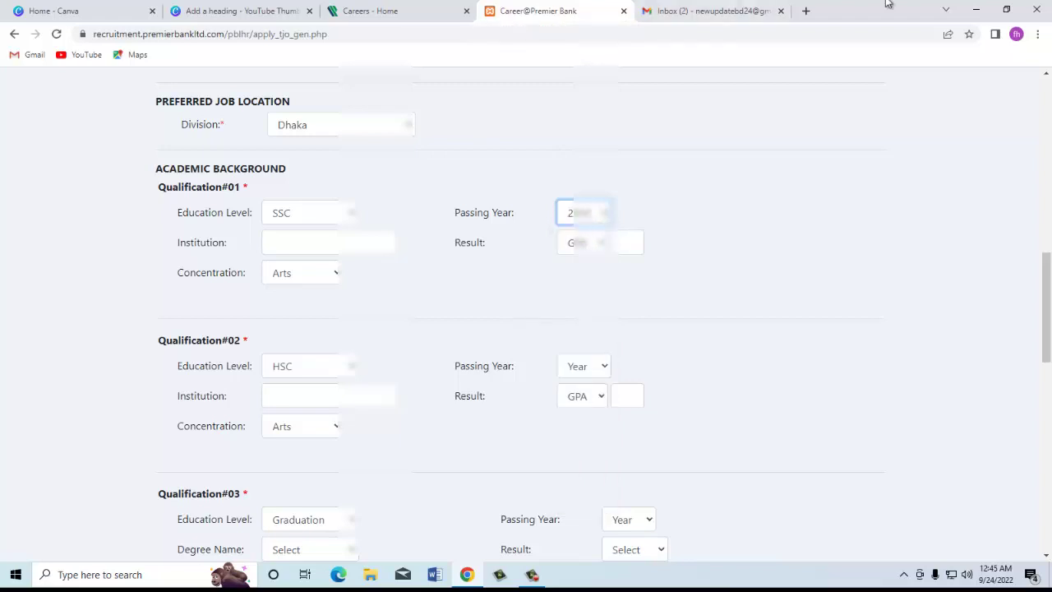
{"action": "left_click", "coordinate": [288, 247]}
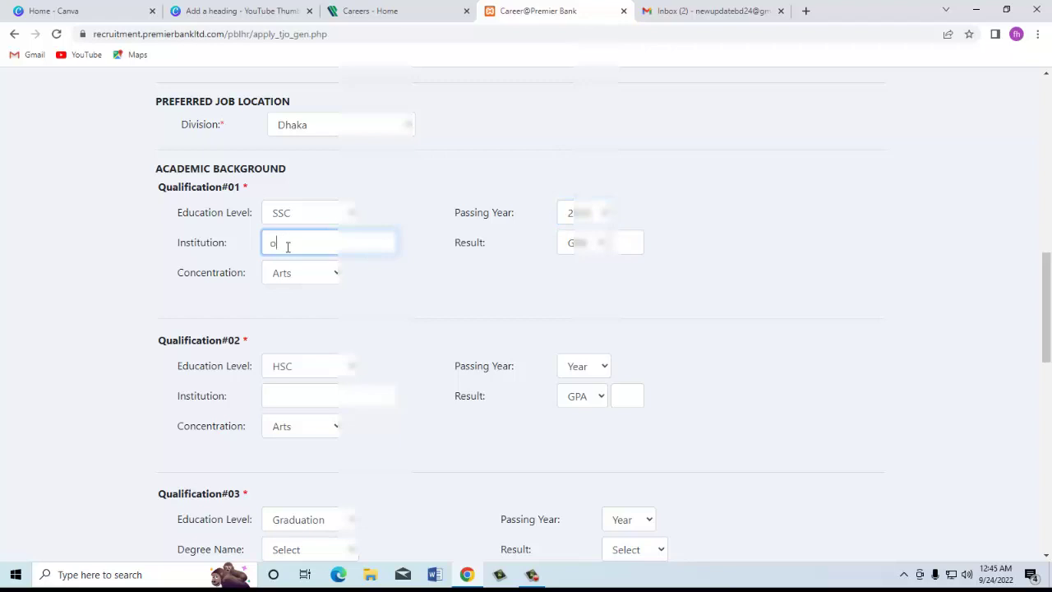
{"action": "type", "text": "OTRA HIGH SCHOOL"}
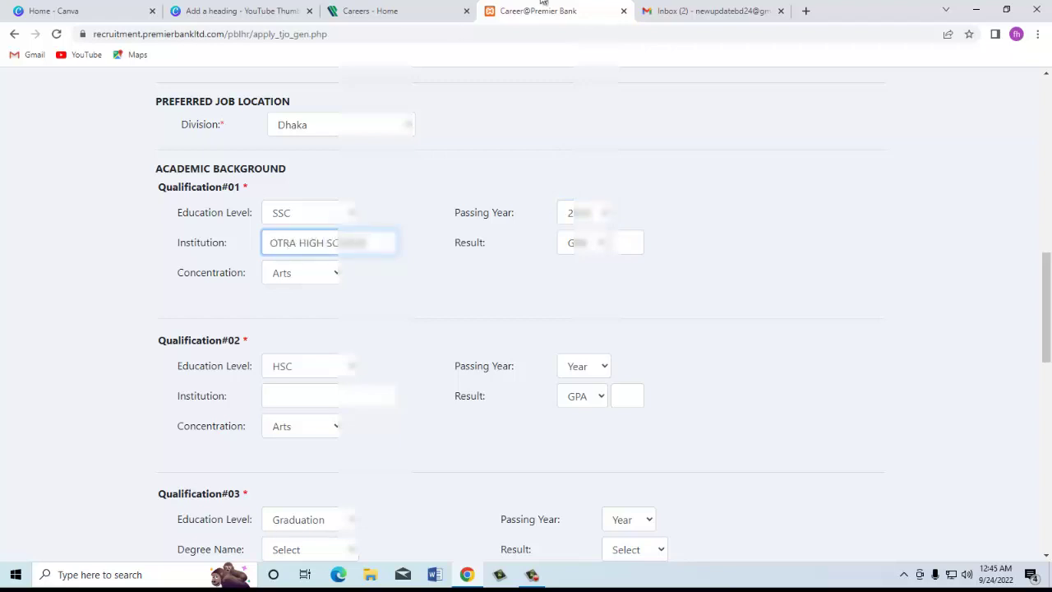
{"action": "left_click", "coordinate": [599, 248]}
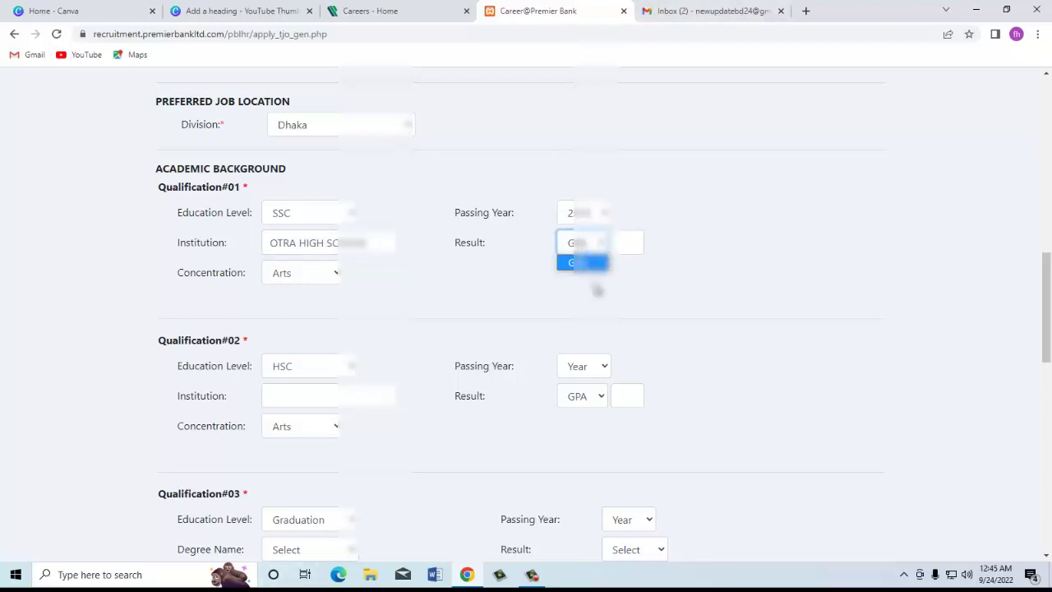
{"action": "left_click", "coordinate": [593, 263]}
{"action": "left_click", "coordinate": [625, 245]}
{"action": "type", "text": "4.88"}
{"action": "left_click", "coordinate": [296, 278]}
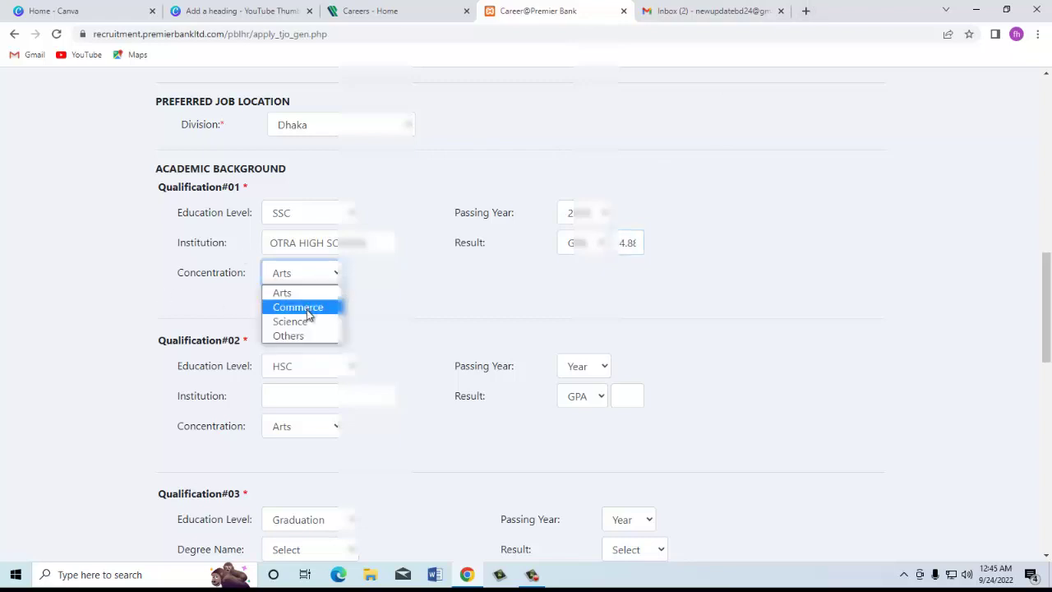
{"action": "left_click", "coordinate": [309, 316]}
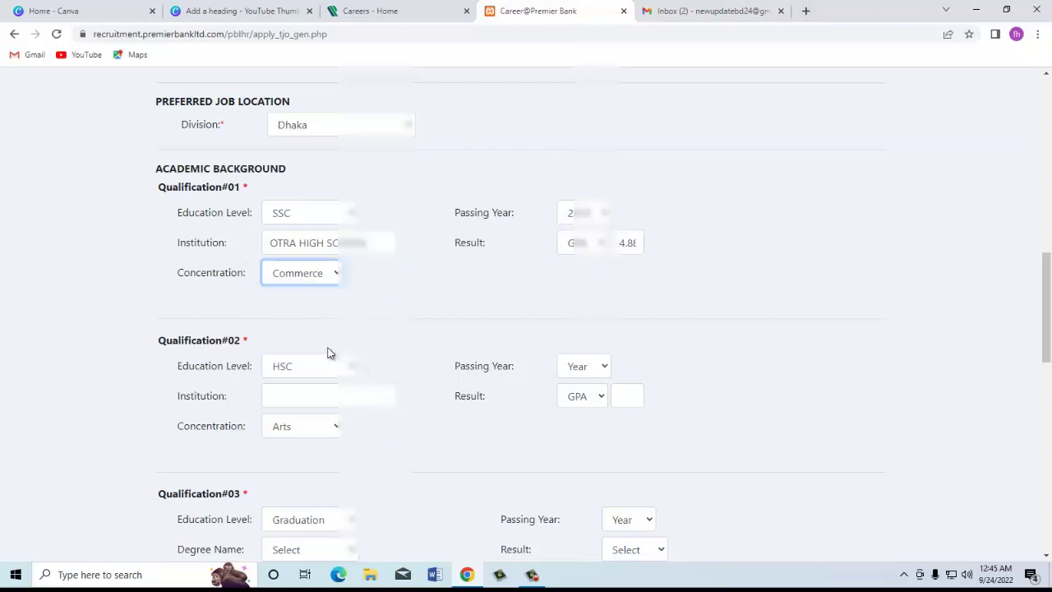
Step: Fill the HSC qualification: passing year, HAZI TAHUDDIN ISLAMIA, result 5.00, Arts concentration
{"action": "scroll", "coordinate": [453, 128], "scroll_direction": "down", "scroll_amount": 3}
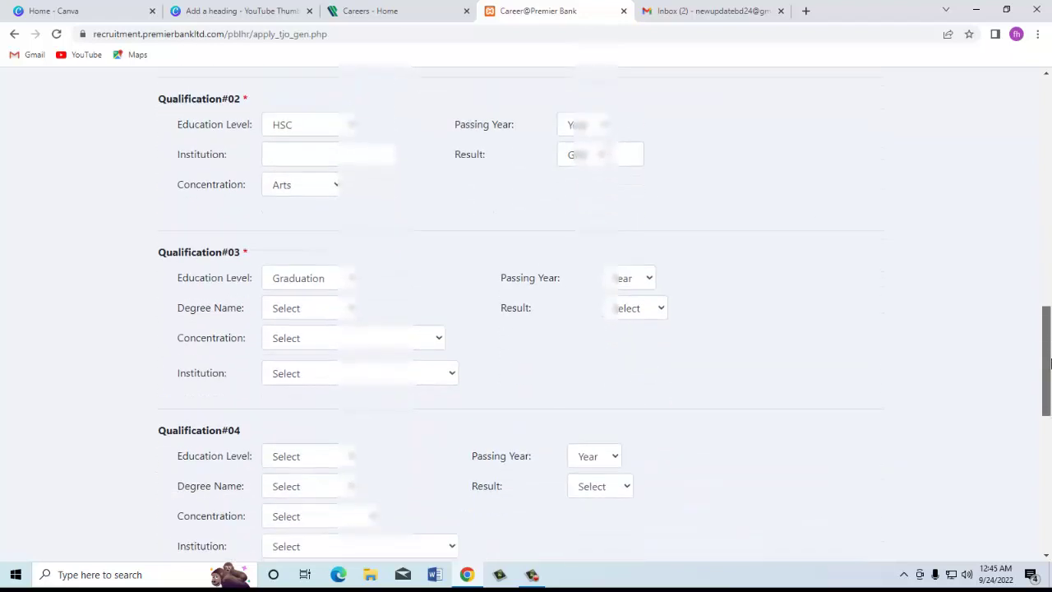
{"action": "left_click", "coordinate": [585, 112]}
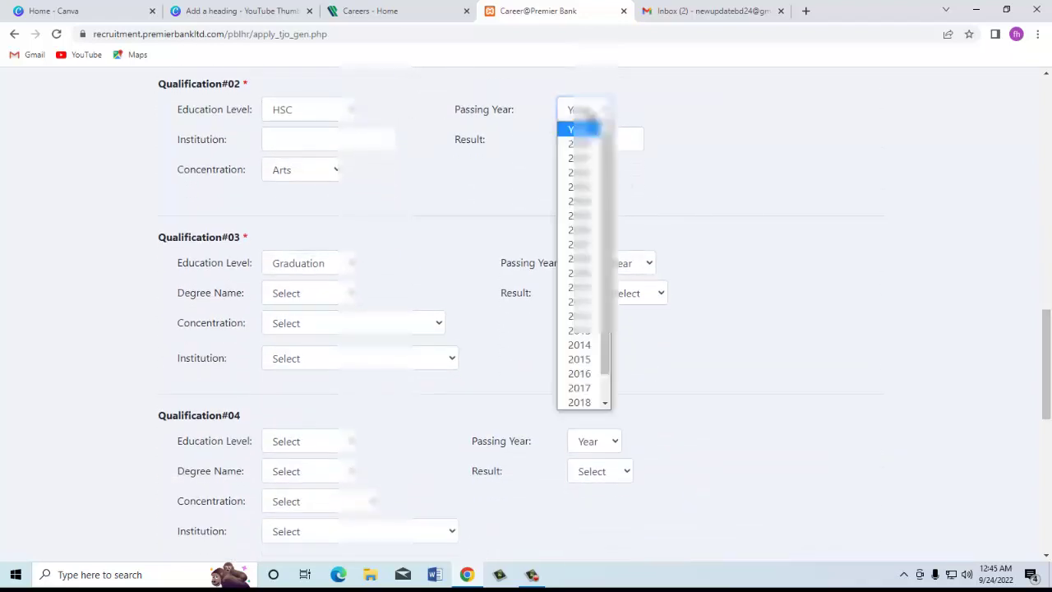
{"action": "left_click", "coordinate": [580, 316]}
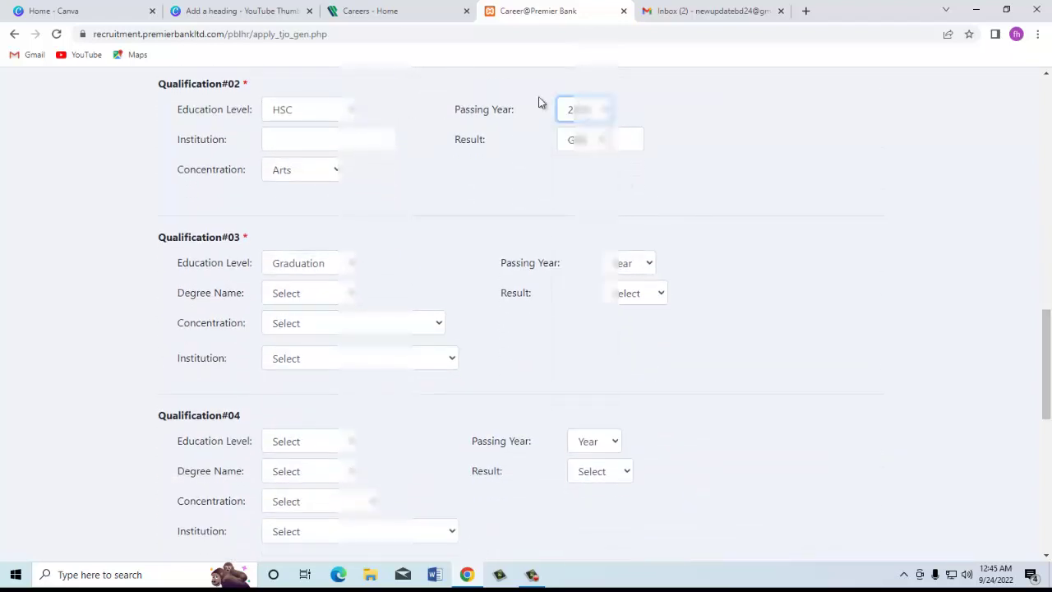
{"action": "left_click", "coordinate": [336, 133]}
{"action": "type", "text": "HAZI TAHE"}
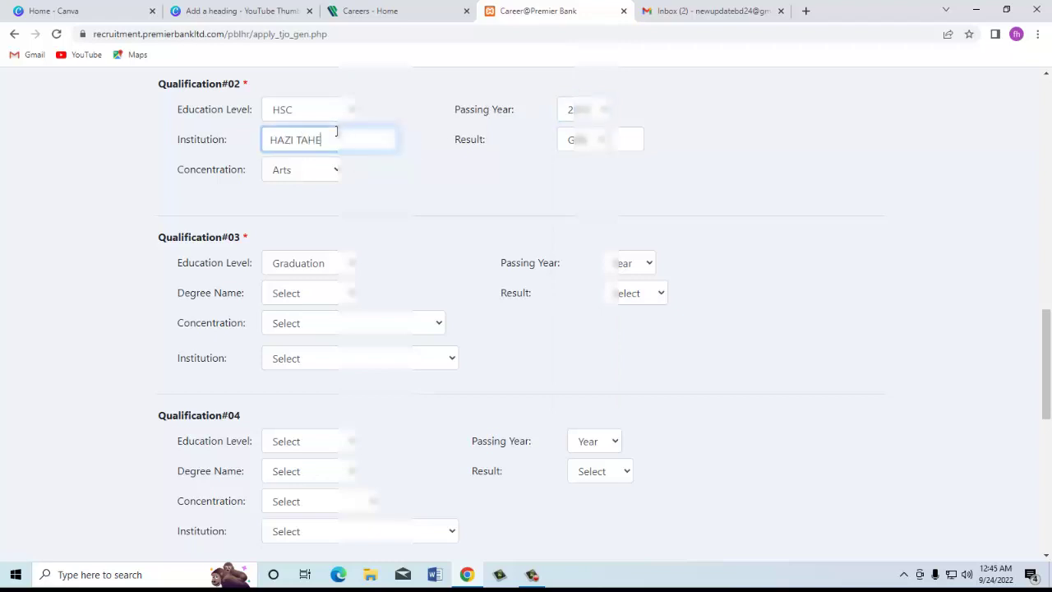
{"action": "type", "text": "UDDIN ISLAMIA"}
{"action": "left_click", "coordinate": [631, 140]}
{"action": "type", "text": "5.00"}
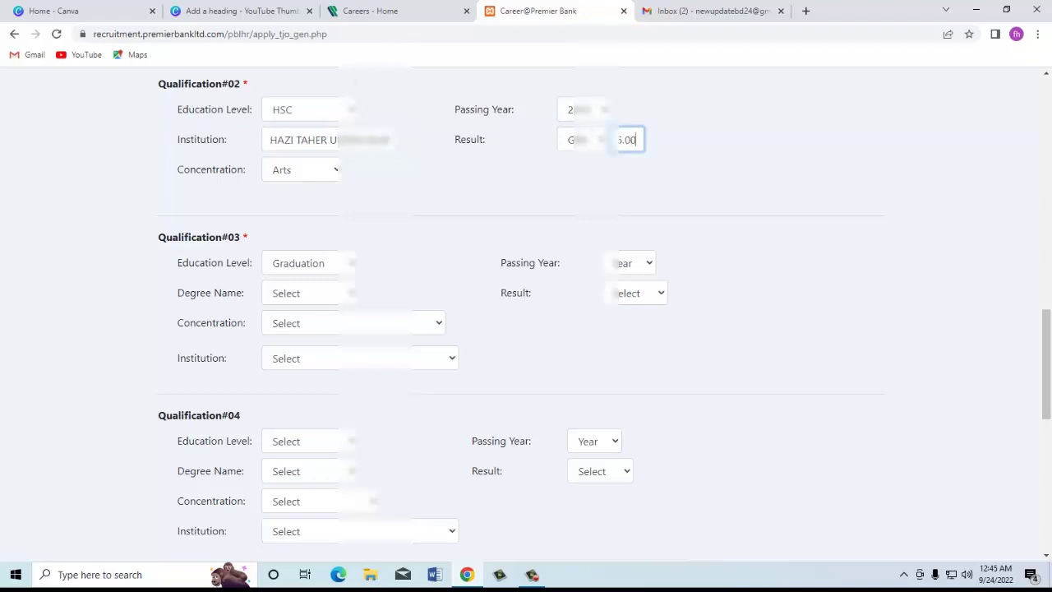
{"action": "left_click", "coordinate": [295, 170]}
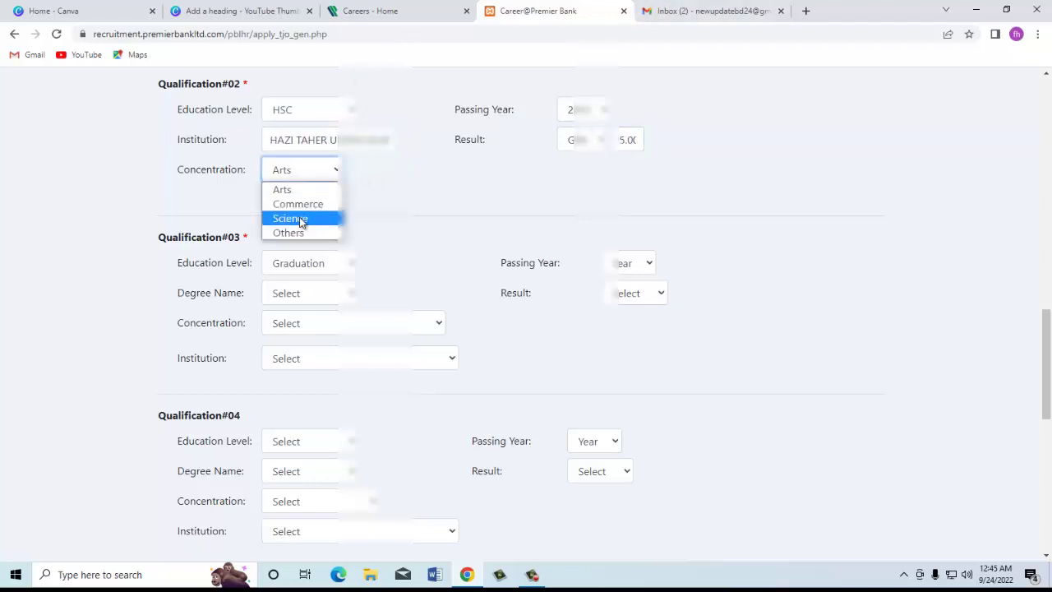
{"action": "left_click", "coordinate": [293, 193]}
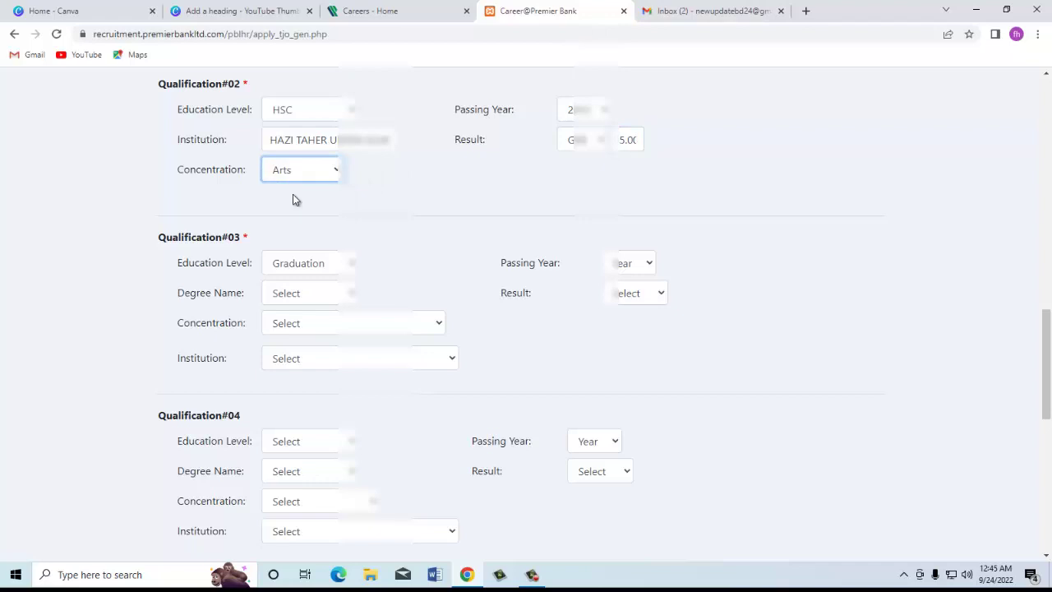
Step: Set Qualification#03 to Graduation, passing year 2017, degree B.Arts, result type CGPA
{"action": "left_click", "coordinate": [301, 266]}
{"action": "left_click", "coordinate": [306, 283]}
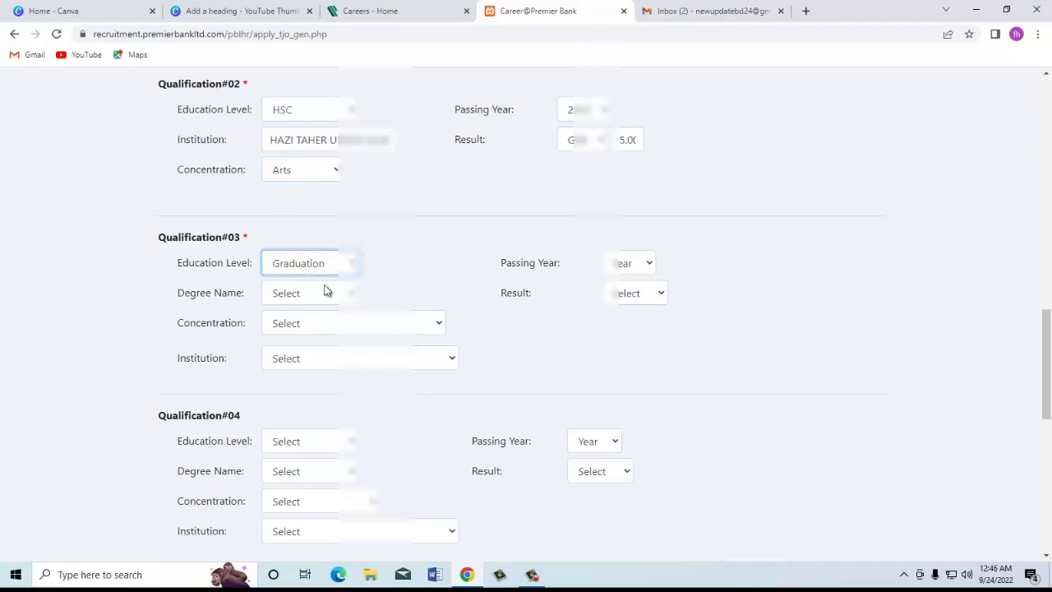
{"action": "left_click", "coordinate": [650, 265]}
{"action": "key", "text": "2"}
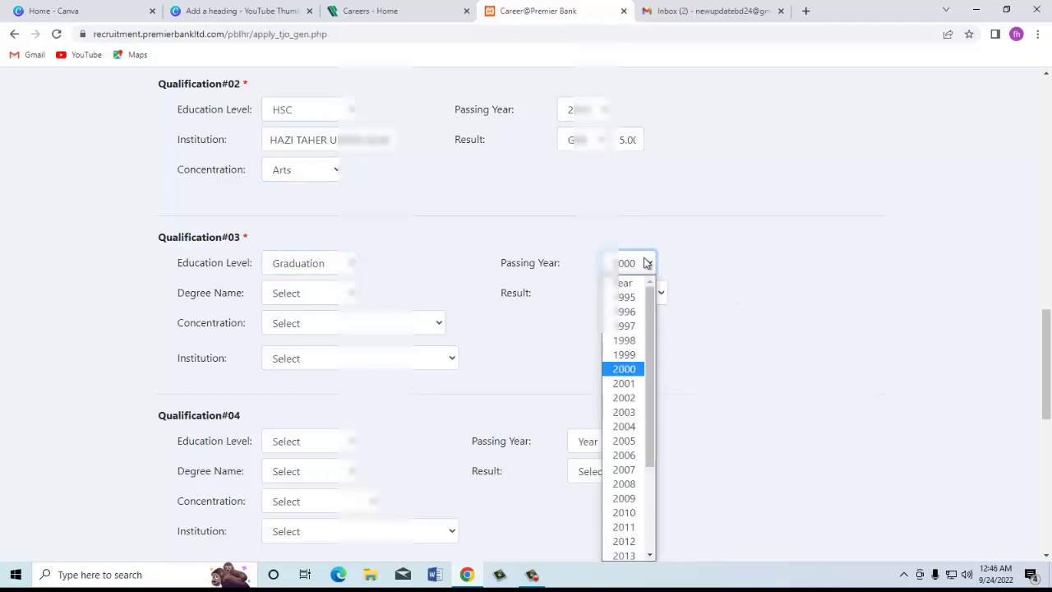
{"action": "key", "text": "0"}
{"action": "key", "text": "1"}
{"action": "key", "text": "7"}
{"action": "key", "text": "Return"}
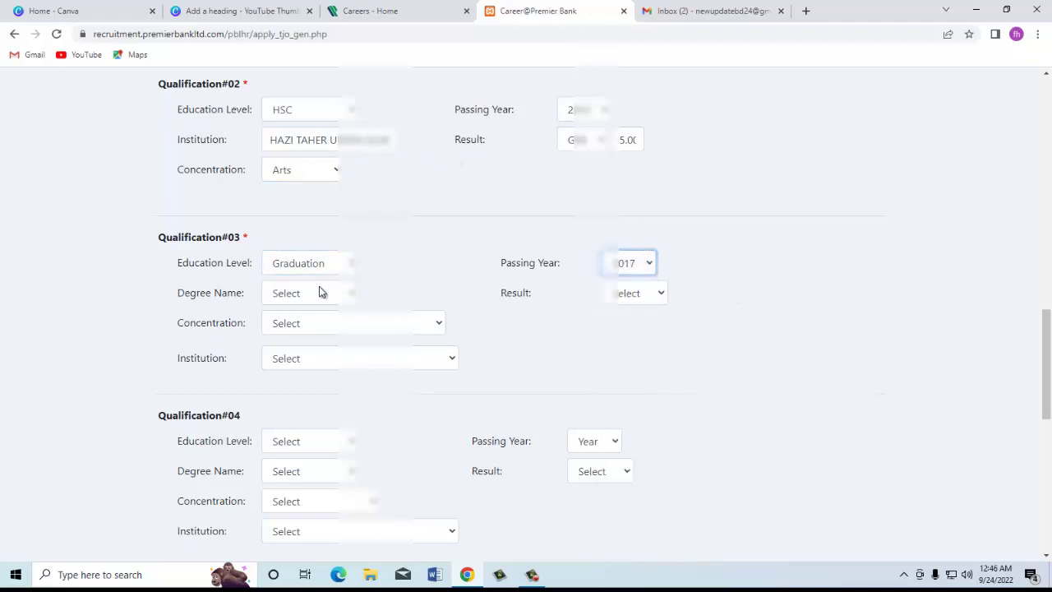
{"action": "left_click", "coordinate": [316, 293]}
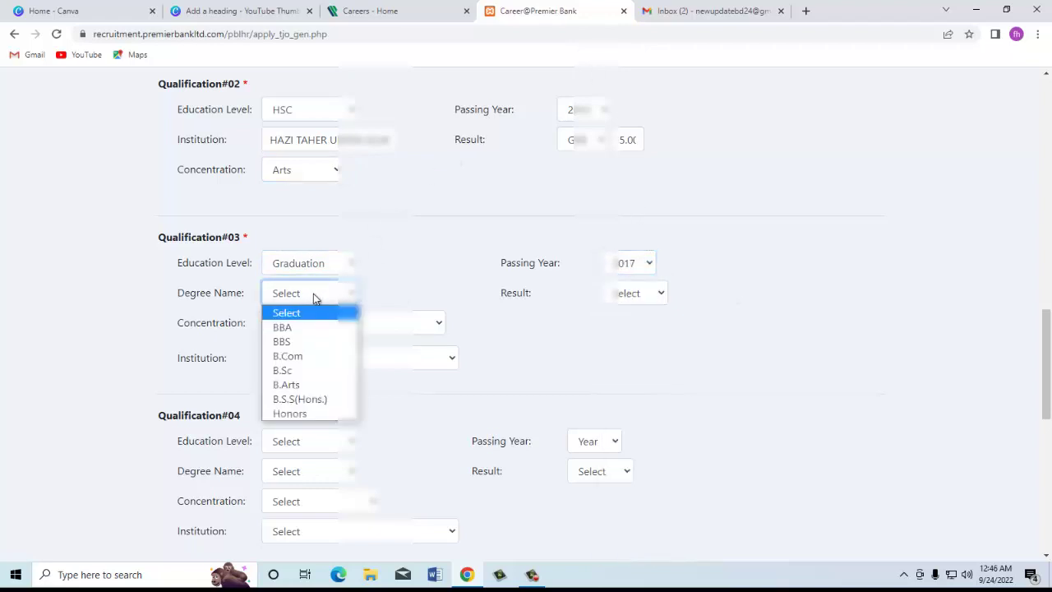
{"action": "left_click", "coordinate": [320, 385]}
{"action": "left_click", "coordinate": [645, 294]}
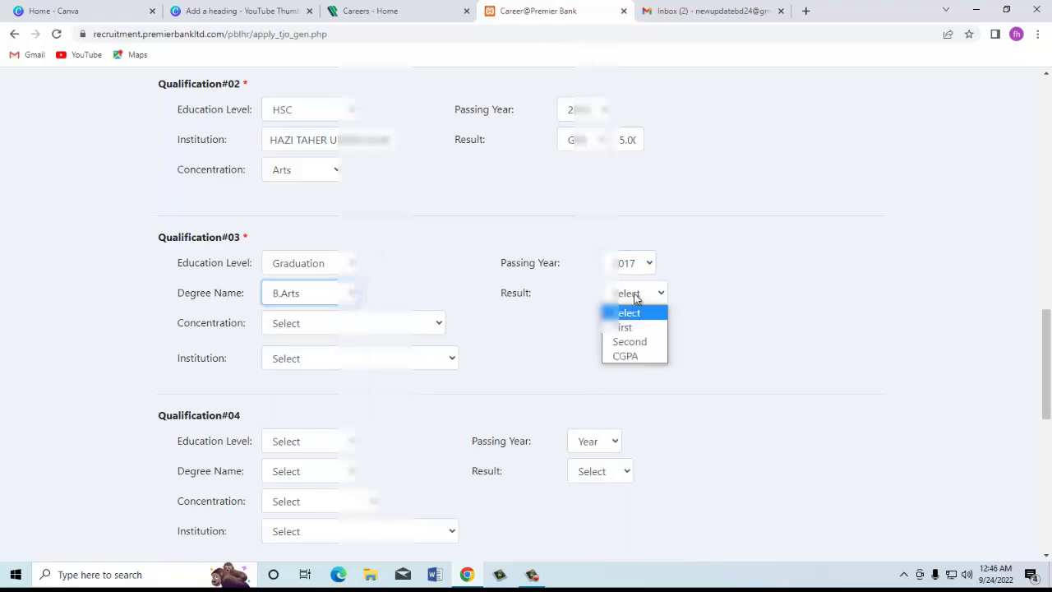
{"action": "left_click", "coordinate": [638, 357]}
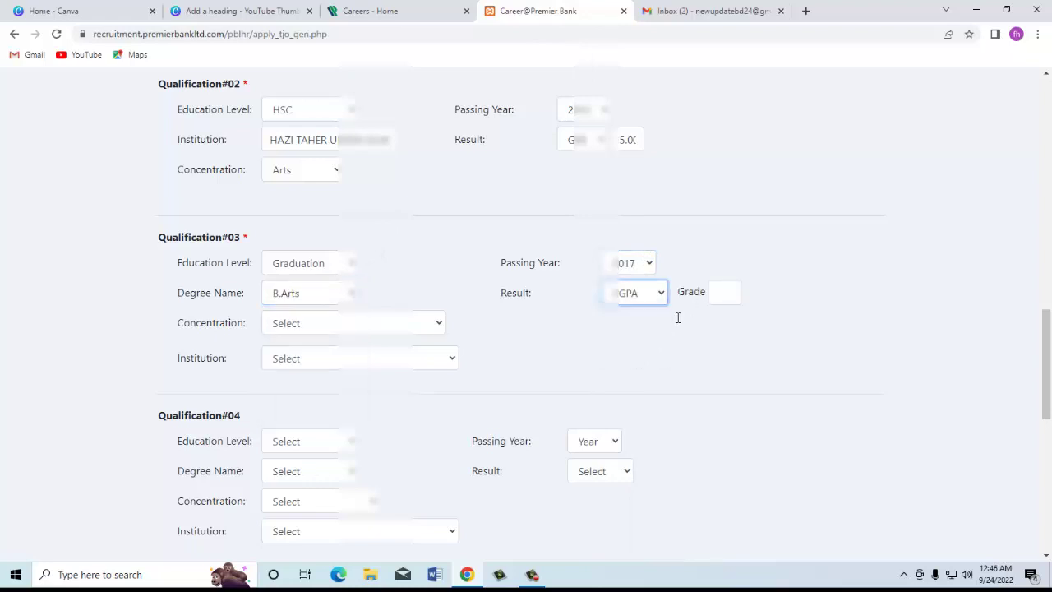
Step: Enter grade 3.38, English concentration and Manarat as the graduation institution
{"action": "left_click", "coordinate": [725, 292]}
{"action": "type", "text": "3.5"}
{"action": "key", "text": "BackSpace"}
{"action": "type", "text": "38"}
{"action": "left_click", "coordinate": [355, 325]}
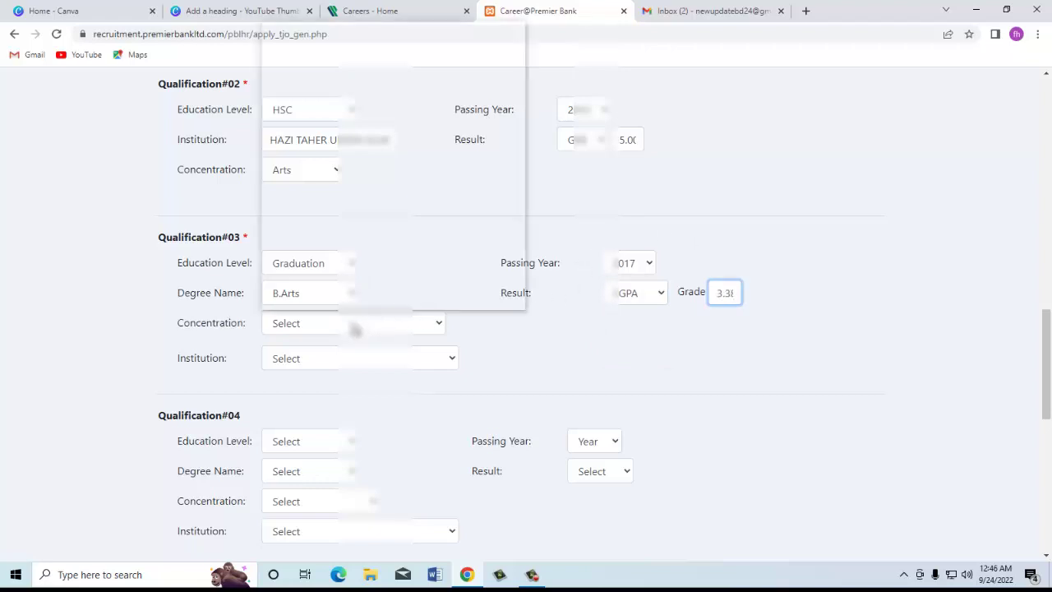
{"action": "key", "text": "e"}
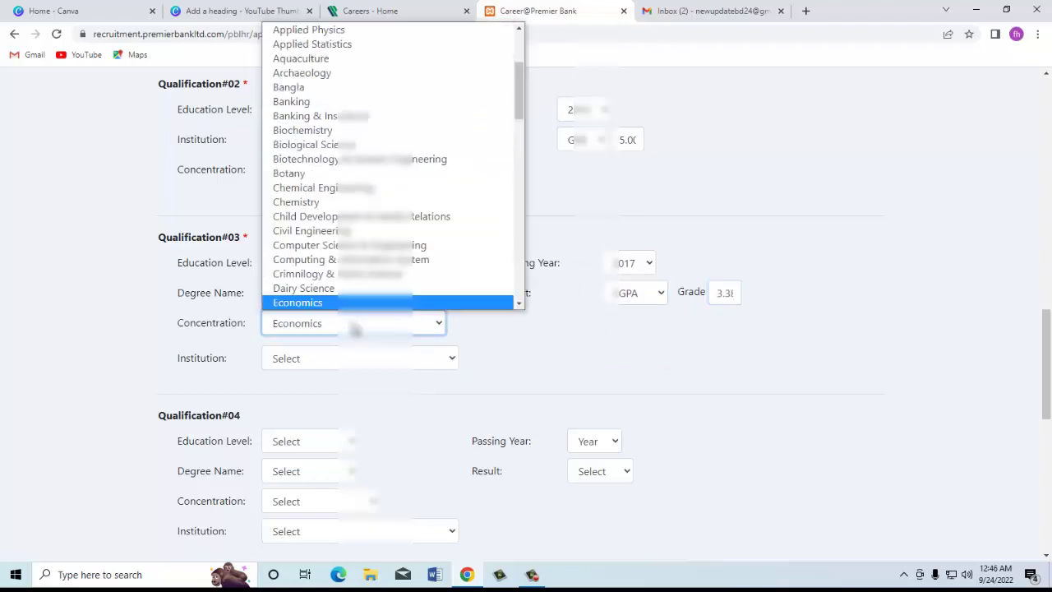
{"action": "key", "text": "e"}
{"action": "key", "text": "e"}
{"action": "key", "text": "Return"}
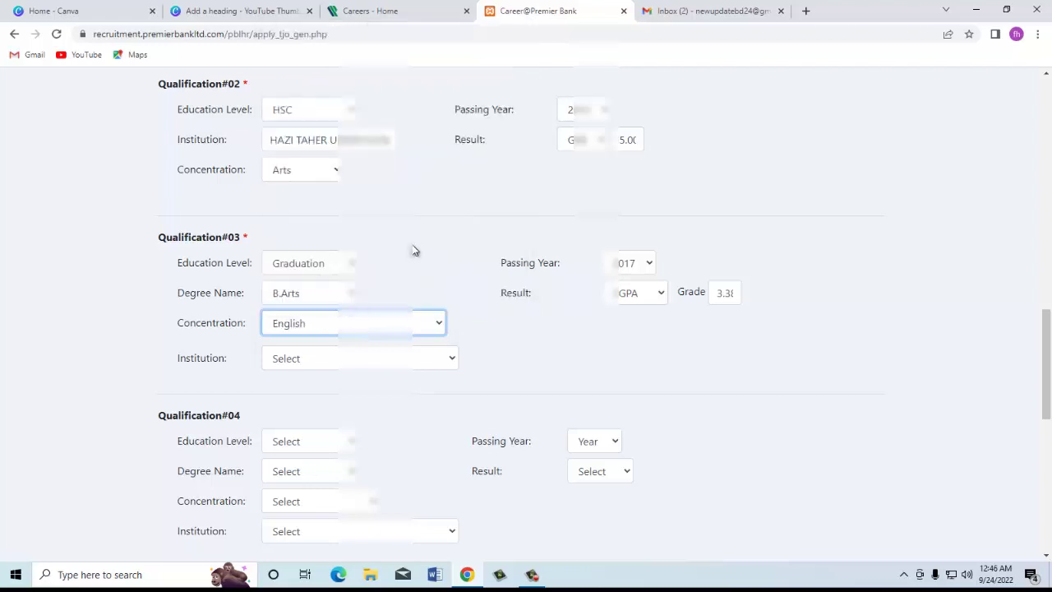
{"action": "left_click", "coordinate": [359, 360]}
{"action": "key", "text": "m"}
{"action": "key", "text": "m"}
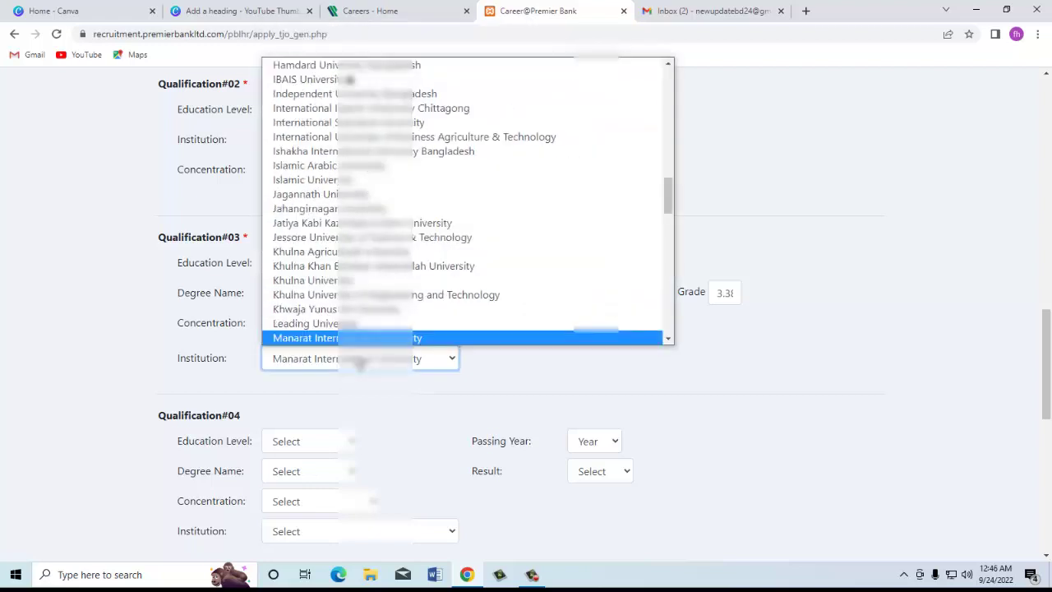
{"action": "key", "text": "Up"}
{"action": "key", "text": "Return"}
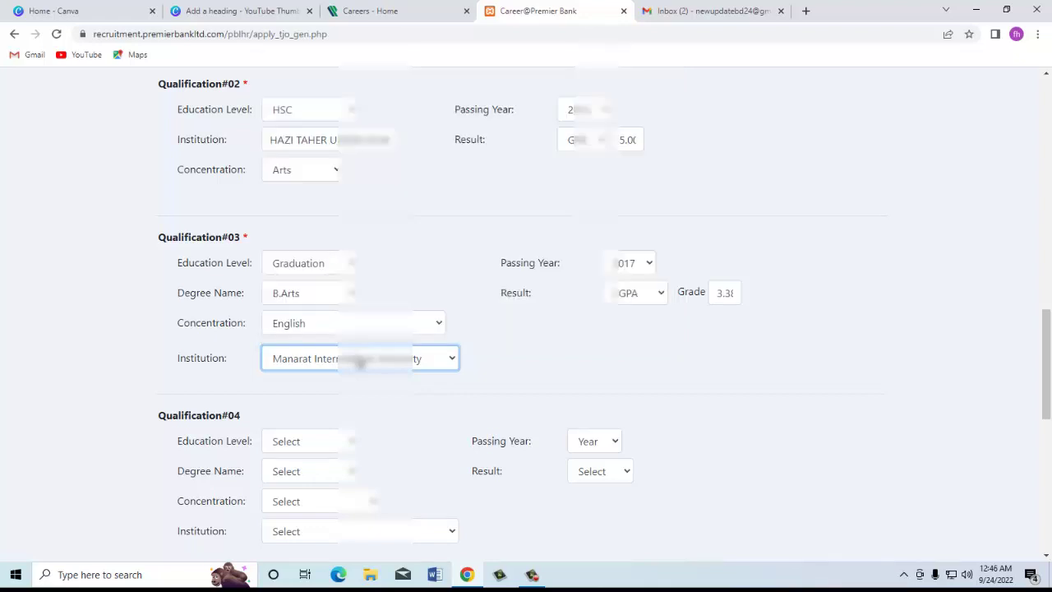
Step: Leave Qualification#04's education level at Select
{"action": "left_click_drag", "start_coordinate": [1046, 354], "coordinate": [1046, 413]}
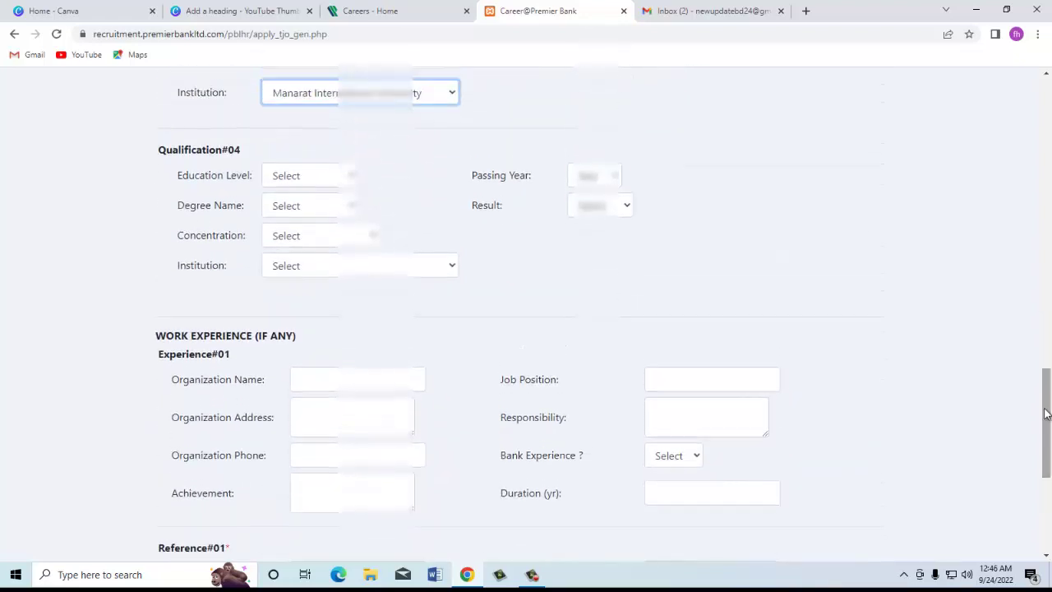
{"action": "left_click", "coordinate": [299, 179]}
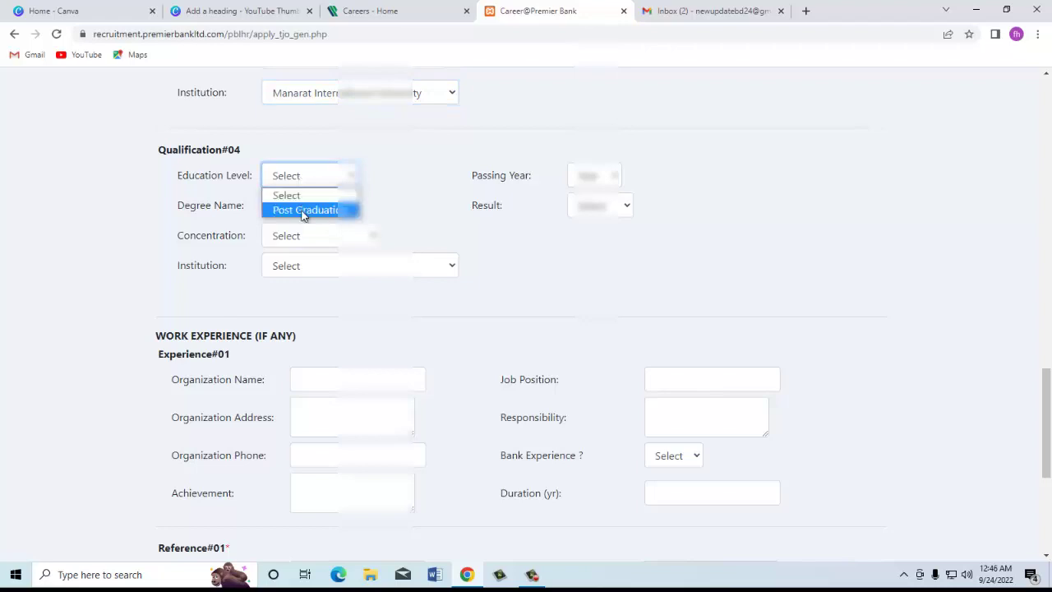
{"action": "left_click", "coordinate": [304, 211]}
{"action": "left_click", "coordinate": [299, 179]}
{"action": "left_click", "coordinate": [306, 196]}
{"action": "left_click_drag", "start_coordinate": [1048, 407], "coordinate": [1049, 449]}
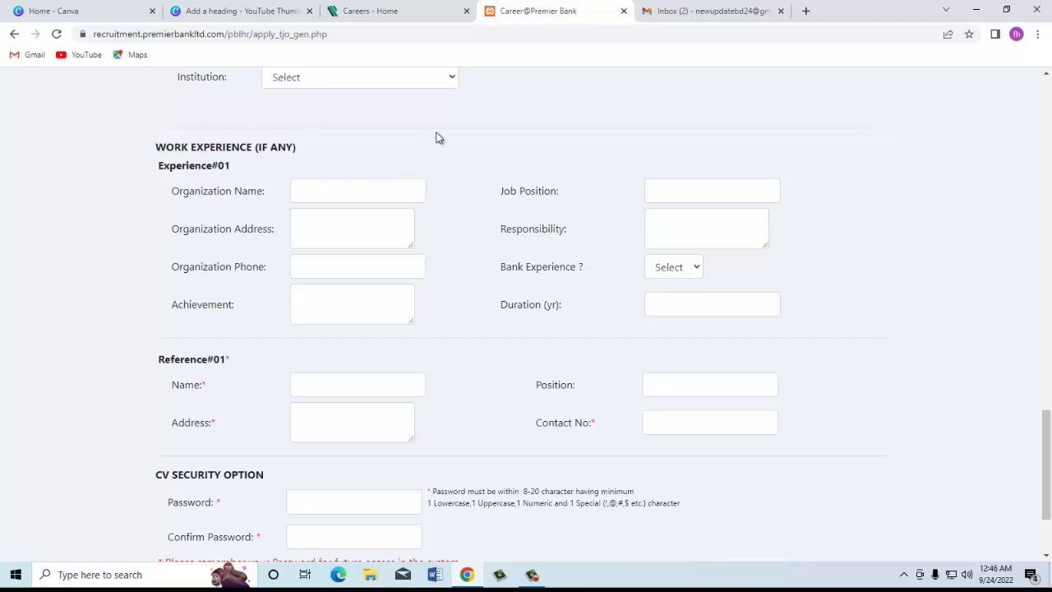
Step: Enter Reference#01's name, position OFFICER, postal address and contact number
{"action": "scroll", "coordinate": [1050, 468], "scroll_direction": "down", "scroll_amount": 3}
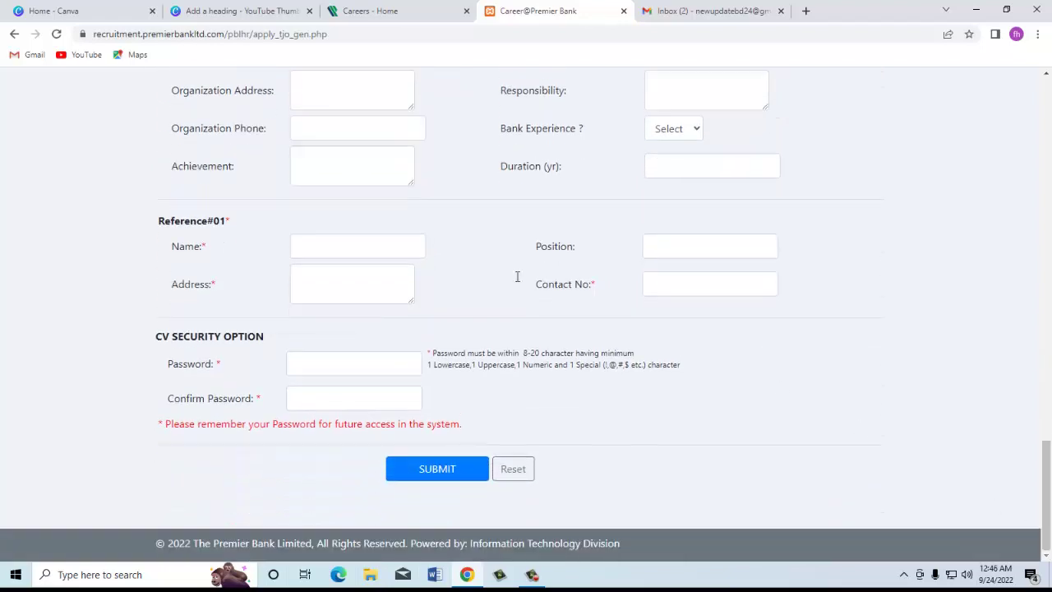
{"action": "left_click", "coordinate": [366, 251]}
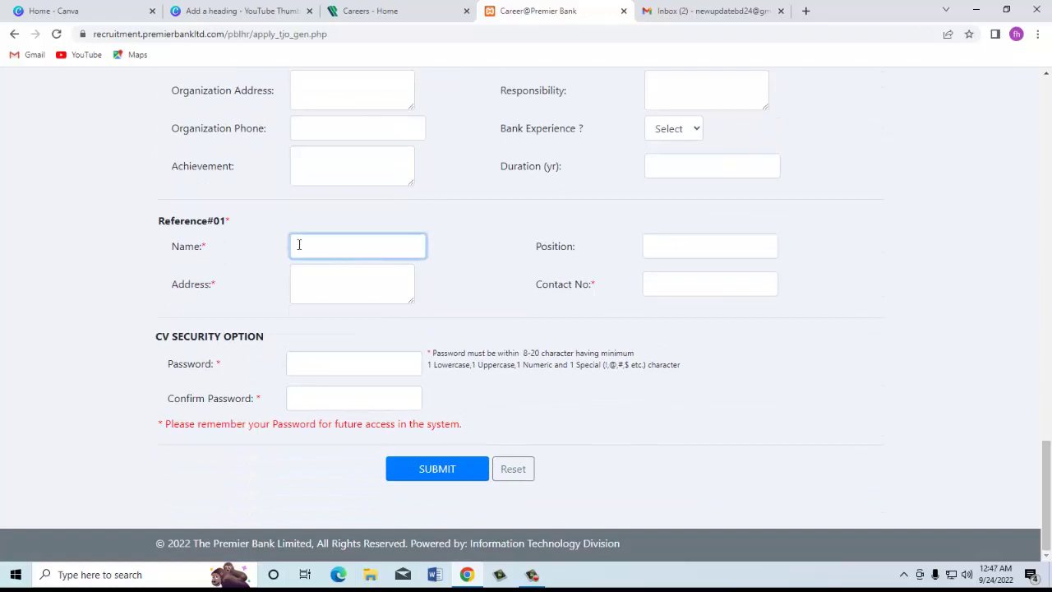
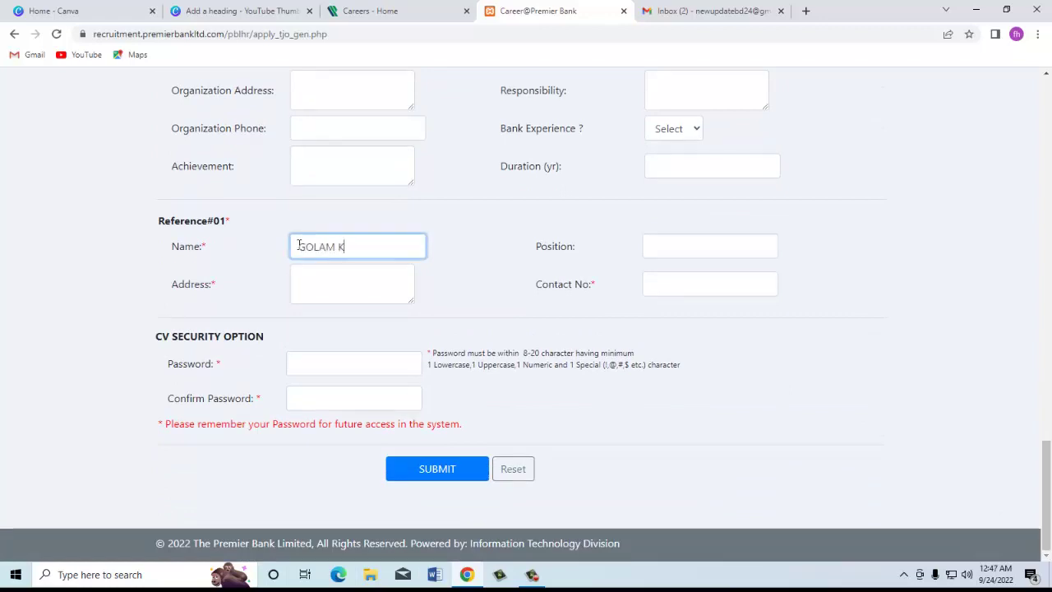
{"action": "key", "text": "Tab"}
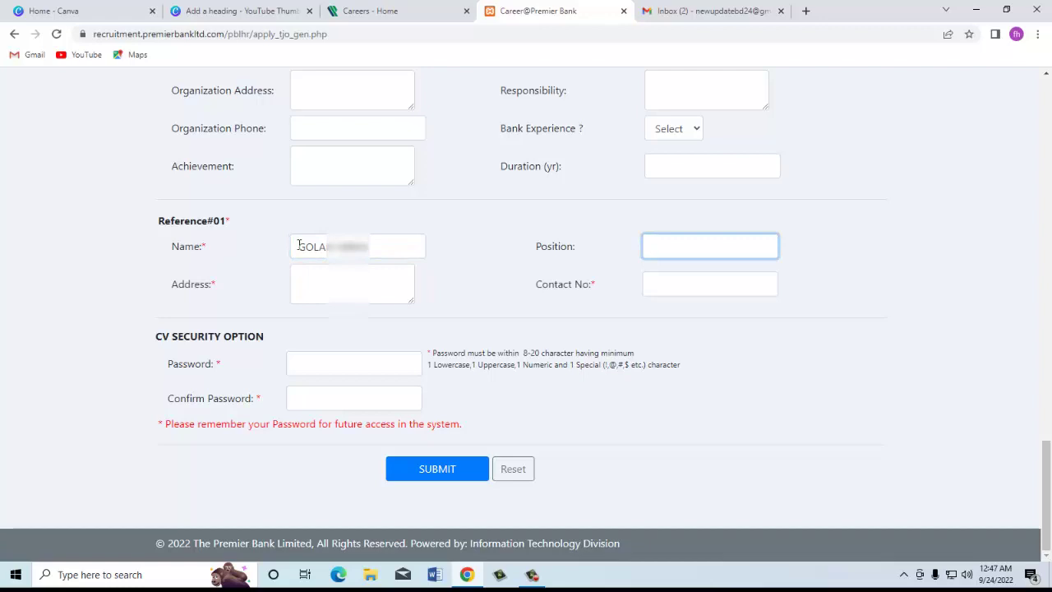
{"action": "key", "text": "Tab"}
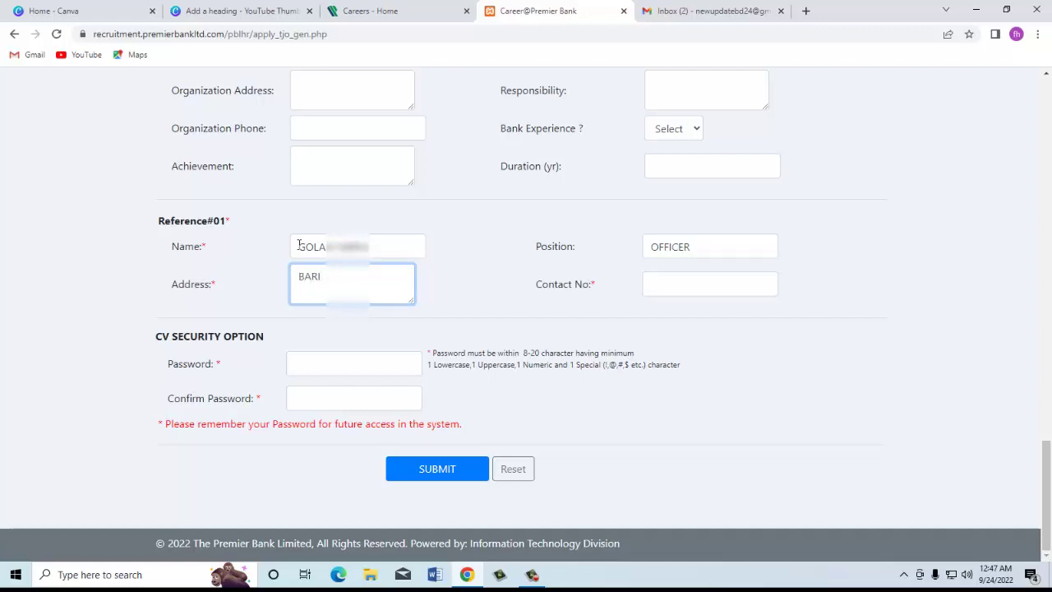
{"action": "key", "text": "Tab"}
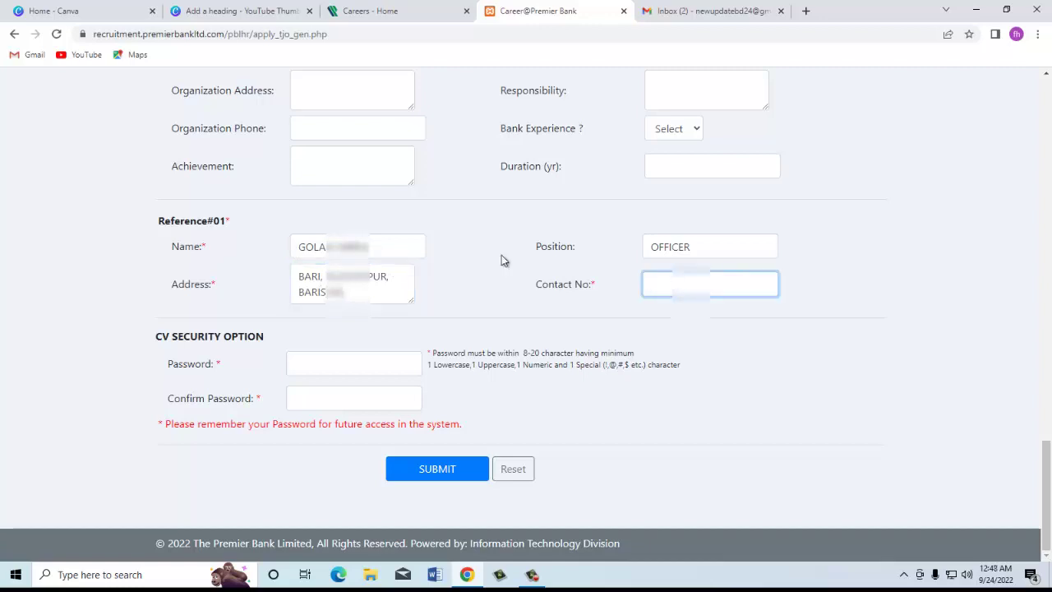
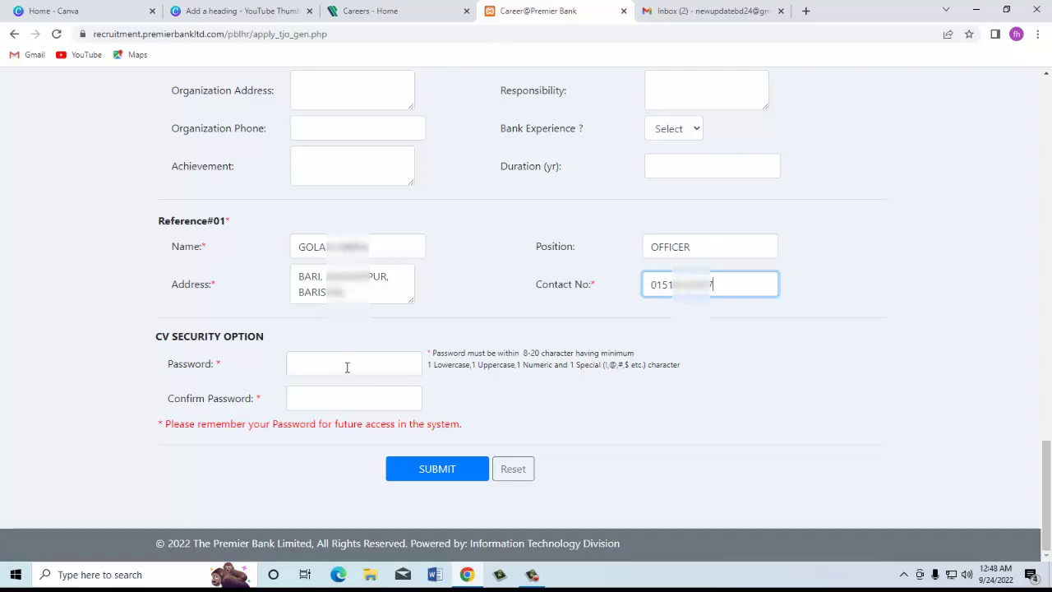
{"action": "left_click", "coordinate": [347, 368]}
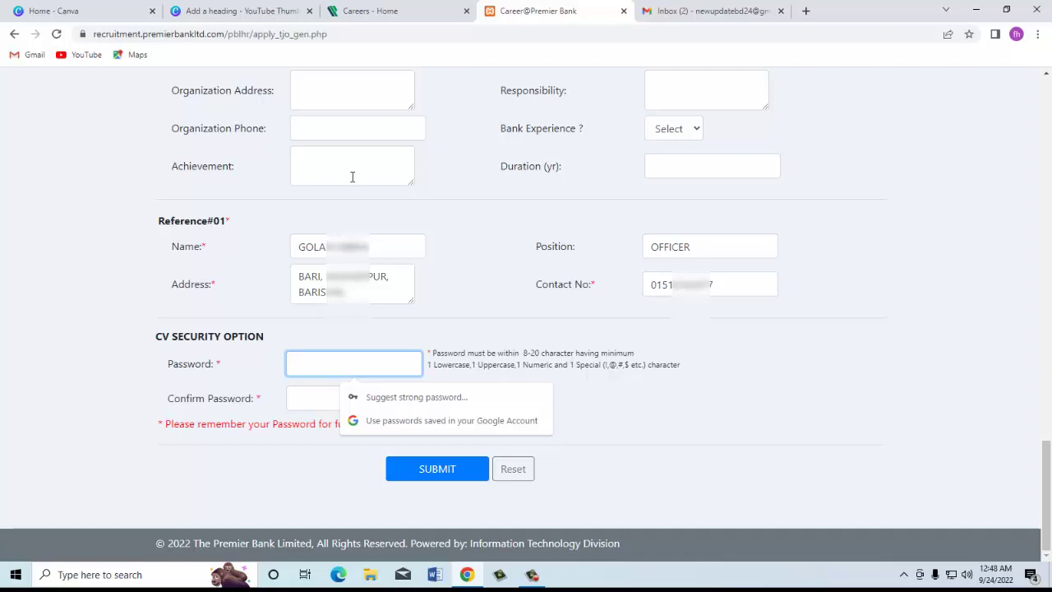
Step: Enter and confirm the CV security password, then submit the application
{"action": "type", "text": "**********"}
{"action": "key", "text": "Tab"}
{"action": "type", "text": "**********"}
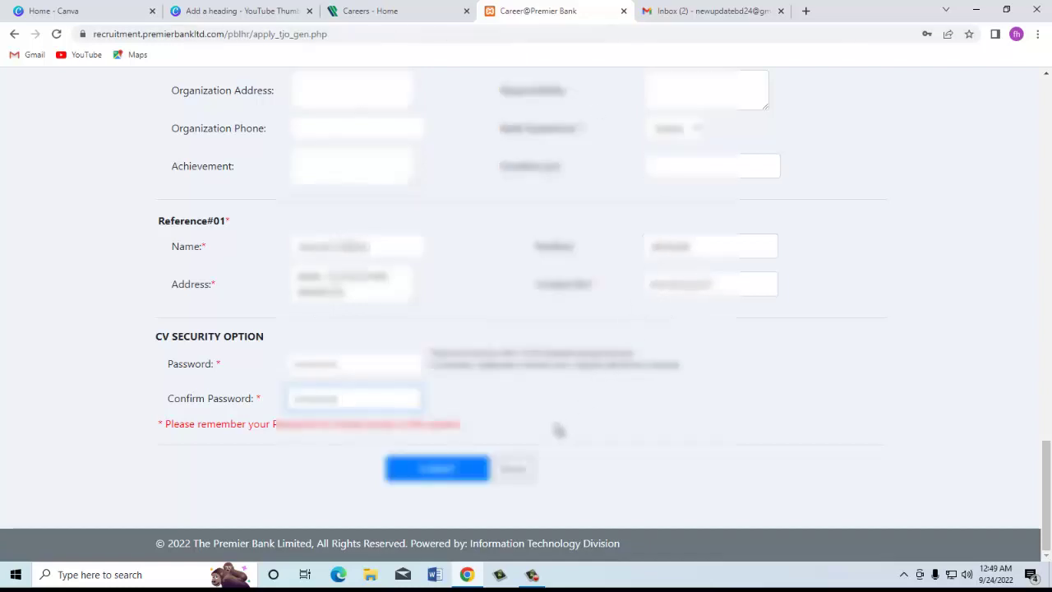
{"action": "left_click_drag", "start_coordinate": [1049, 485], "coordinate": [1049, 469]}
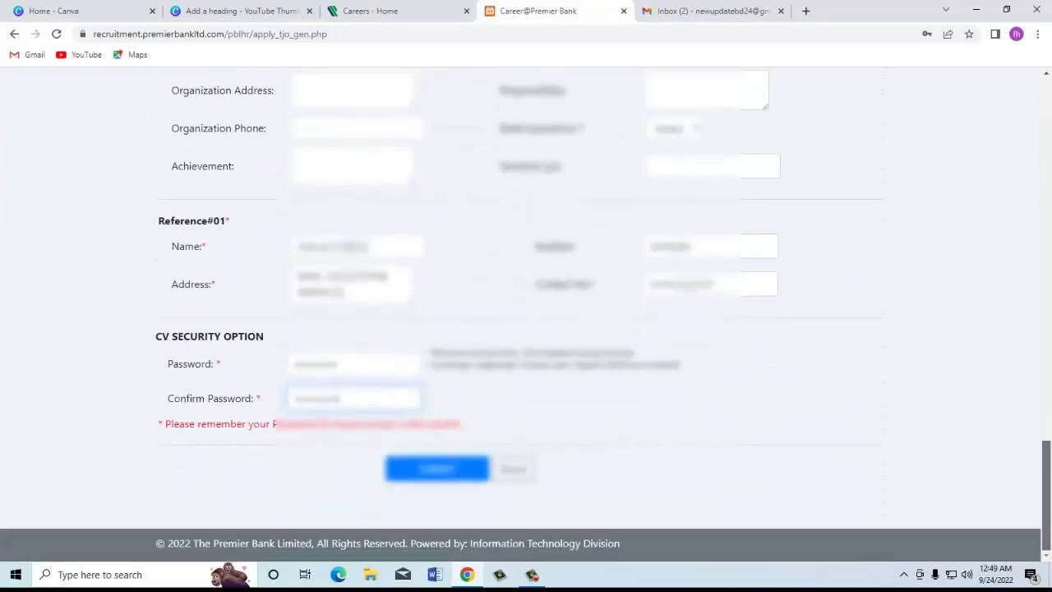
{"action": "left_click", "coordinate": [434, 472]}
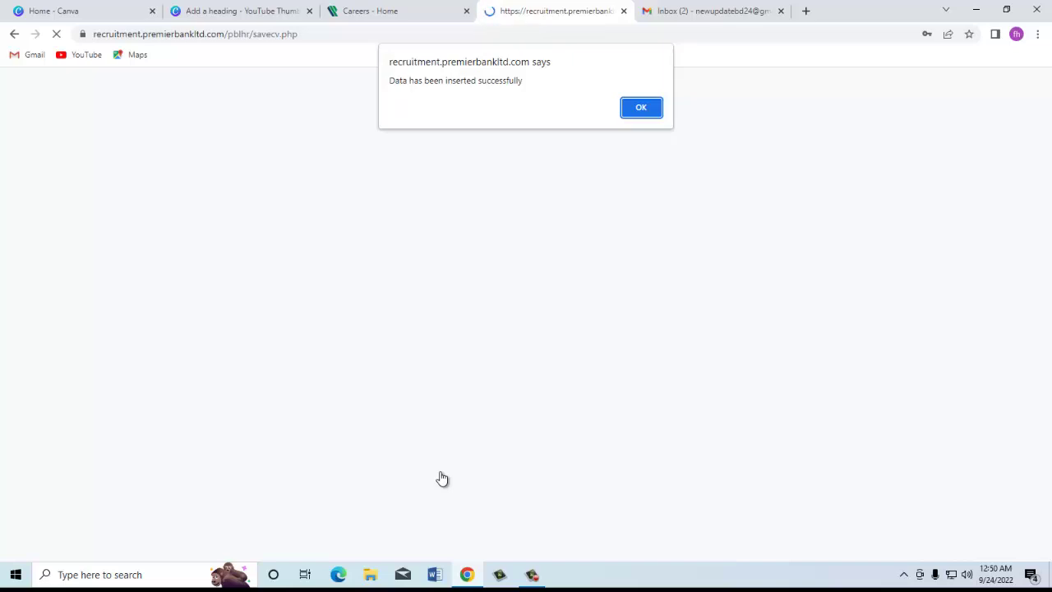
Step: Dismiss the success alert and password prompt, open the printable confirmation, then go to Gmail
{"action": "left_click", "coordinate": [642, 109]}
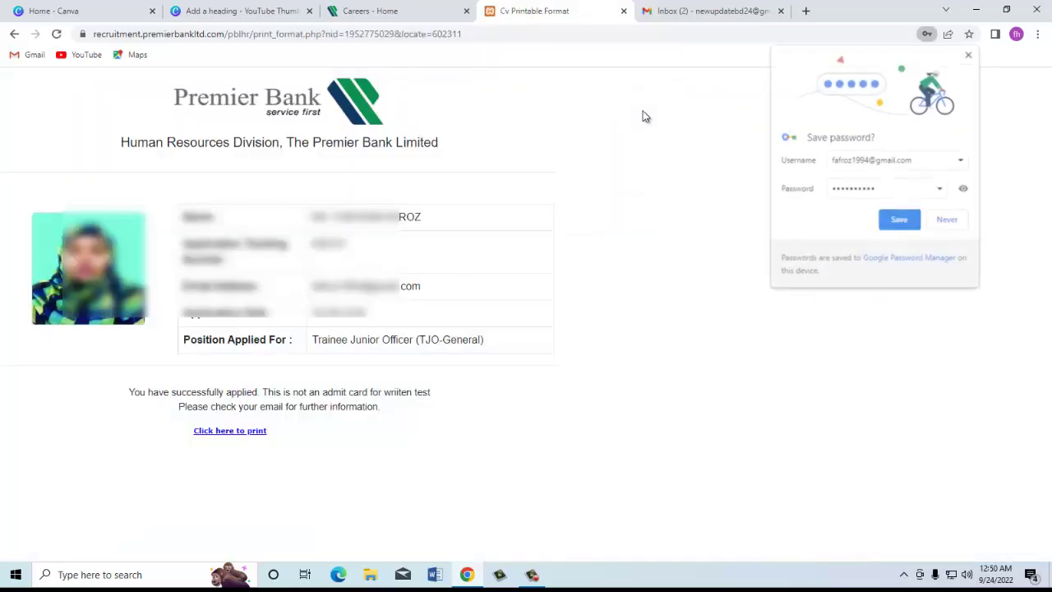
{"action": "left_click", "coordinate": [946, 220]}
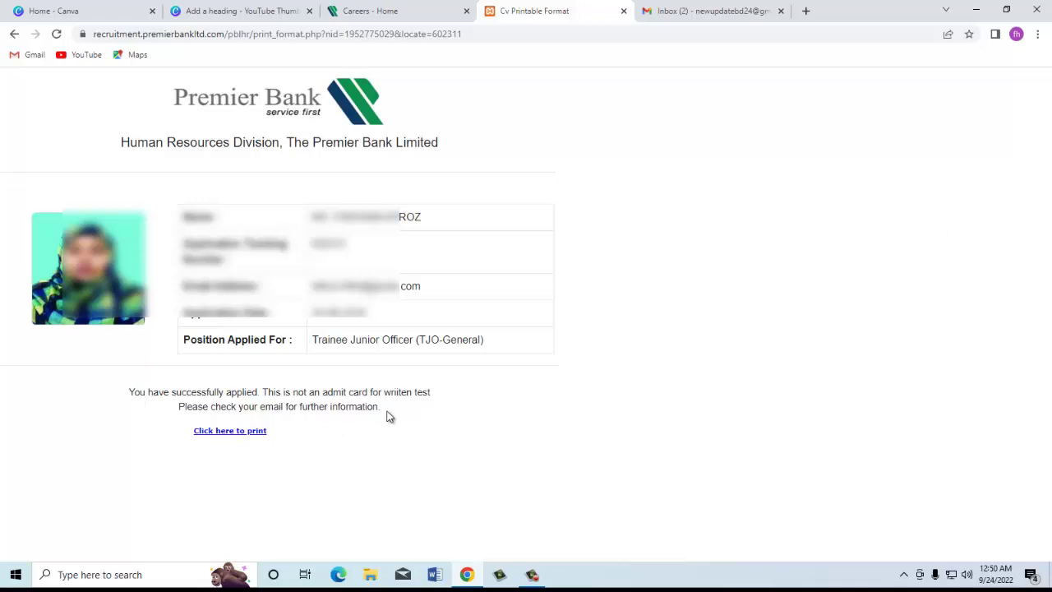
{"action": "left_click", "coordinate": [224, 431]}
{"action": "left_click", "coordinate": [846, 13]}
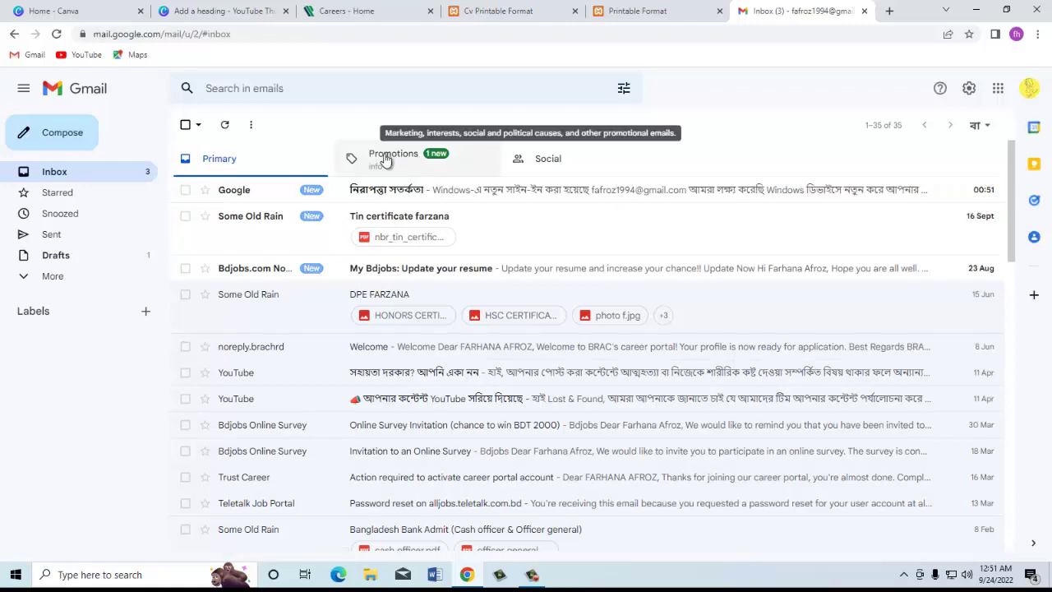
Step: From Gmail's Promotions, open The Premier Bank Ltd - Online Job Apply email and highlight its success message
{"action": "left_click", "coordinate": [384, 158]}
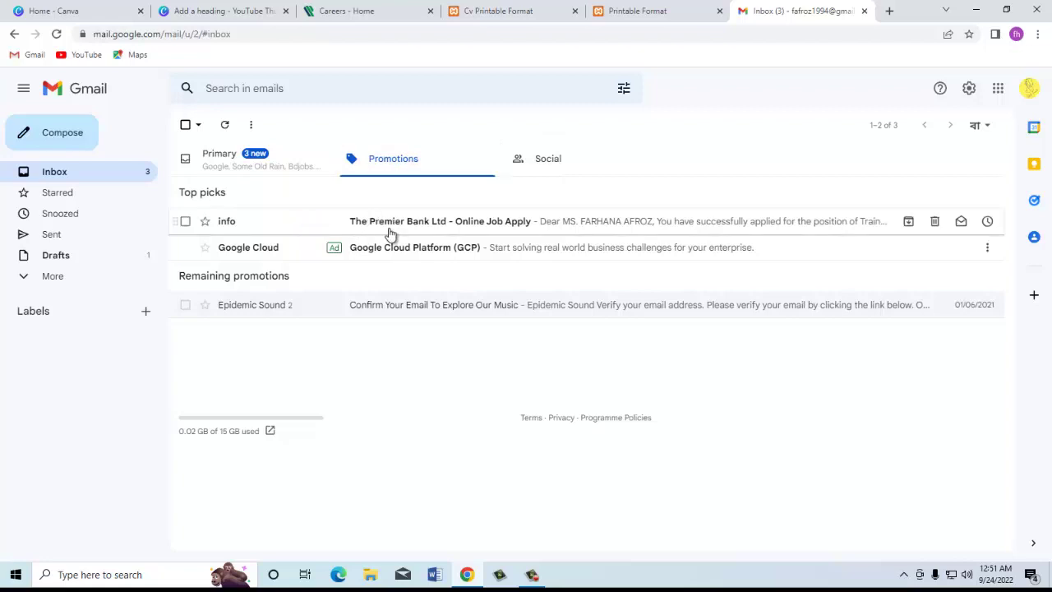
{"action": "left_click", "coordinate": [503, 224]}
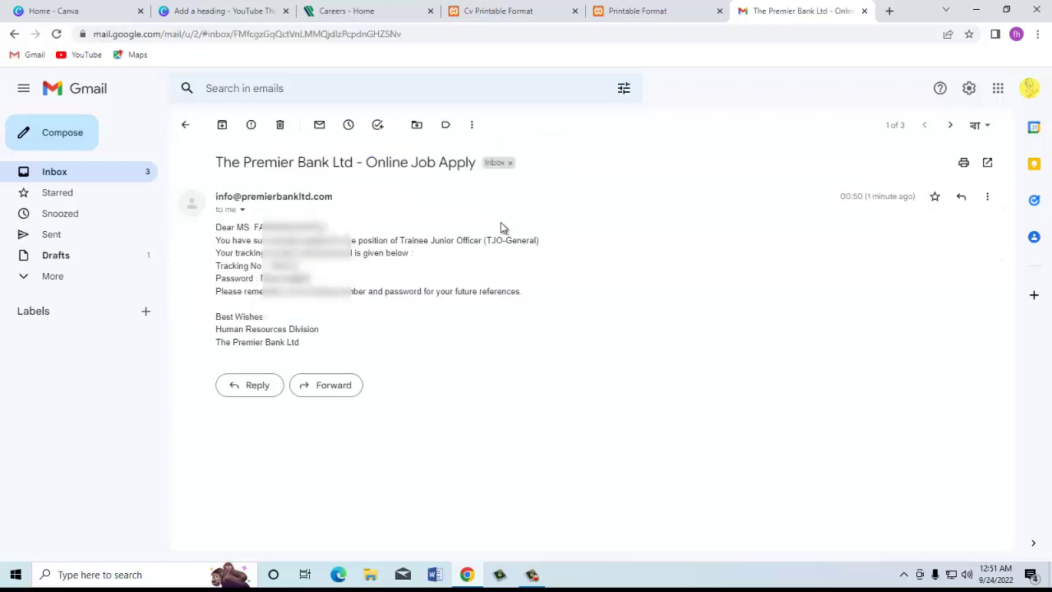
{"action": "left_click_drag", "start_coordinate": [243, 240], "coordinate": [337, 240]}
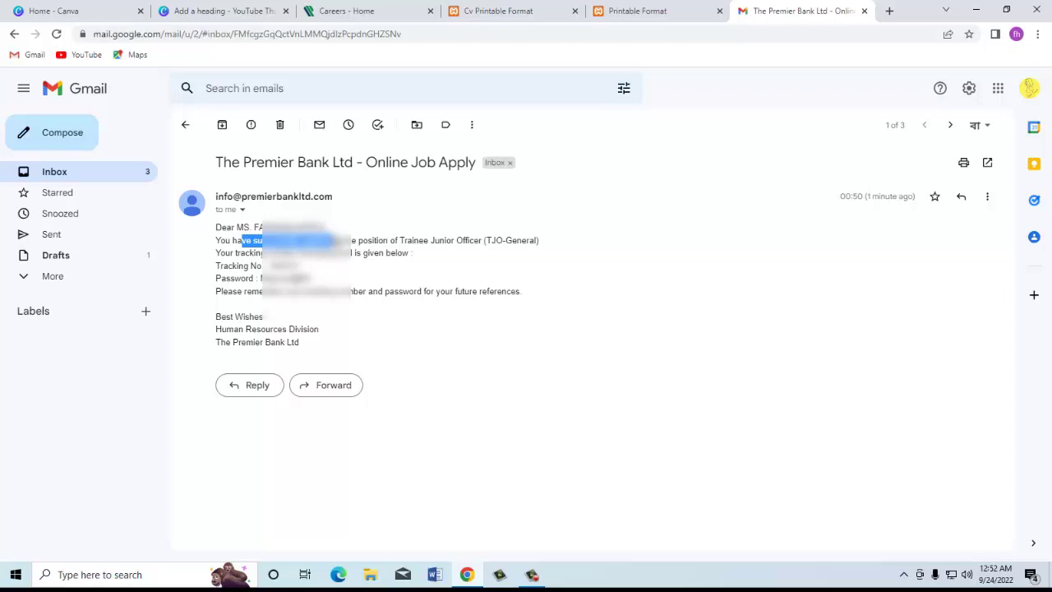
{"action": "left_click_drag", "start_coordinate": [333, 240], "coordinate": [337, 240]}
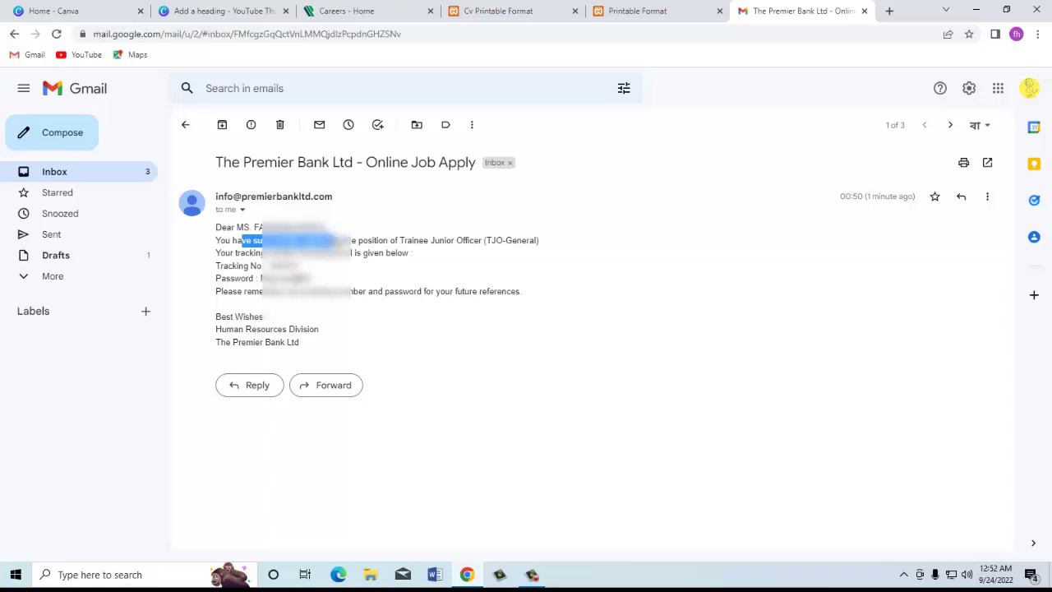